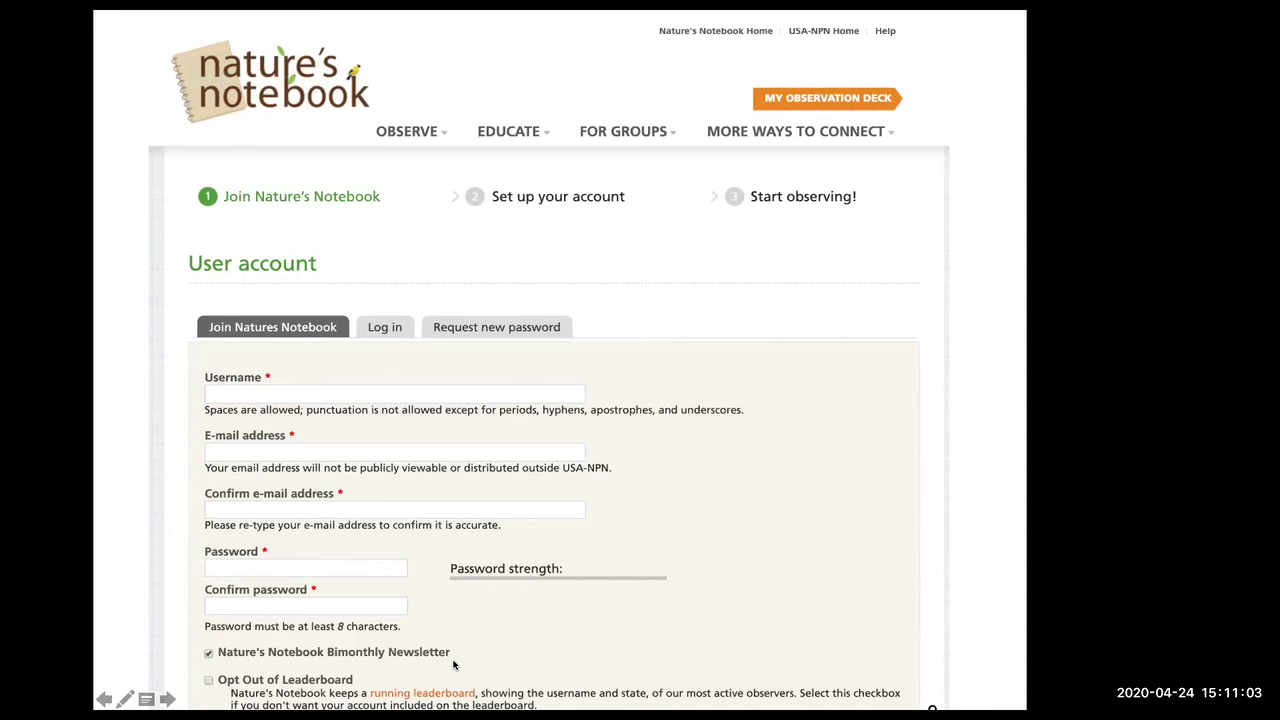
- Advance the slideshow to slide 10, showing Partner Groups with Signs of the Seasons checked
key(Right)
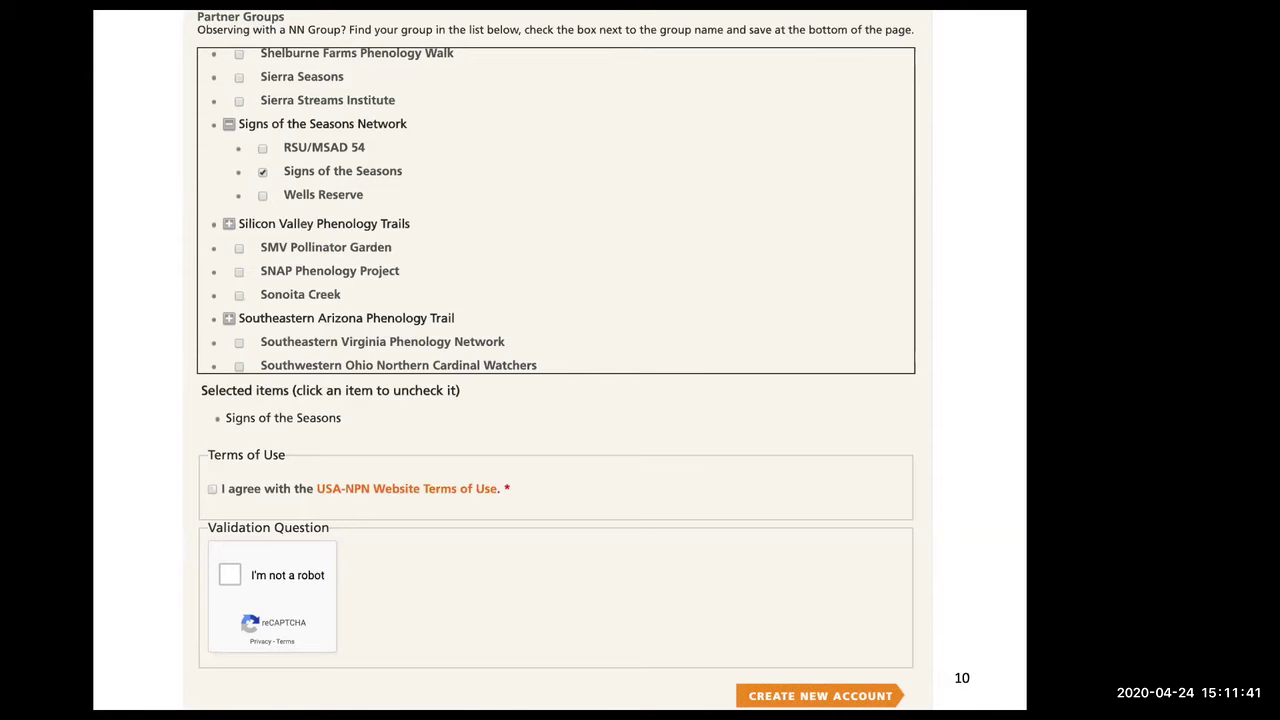
- Advance past the Observation Deck slides 11 and 12 to the Add a New Site page
key(Right)
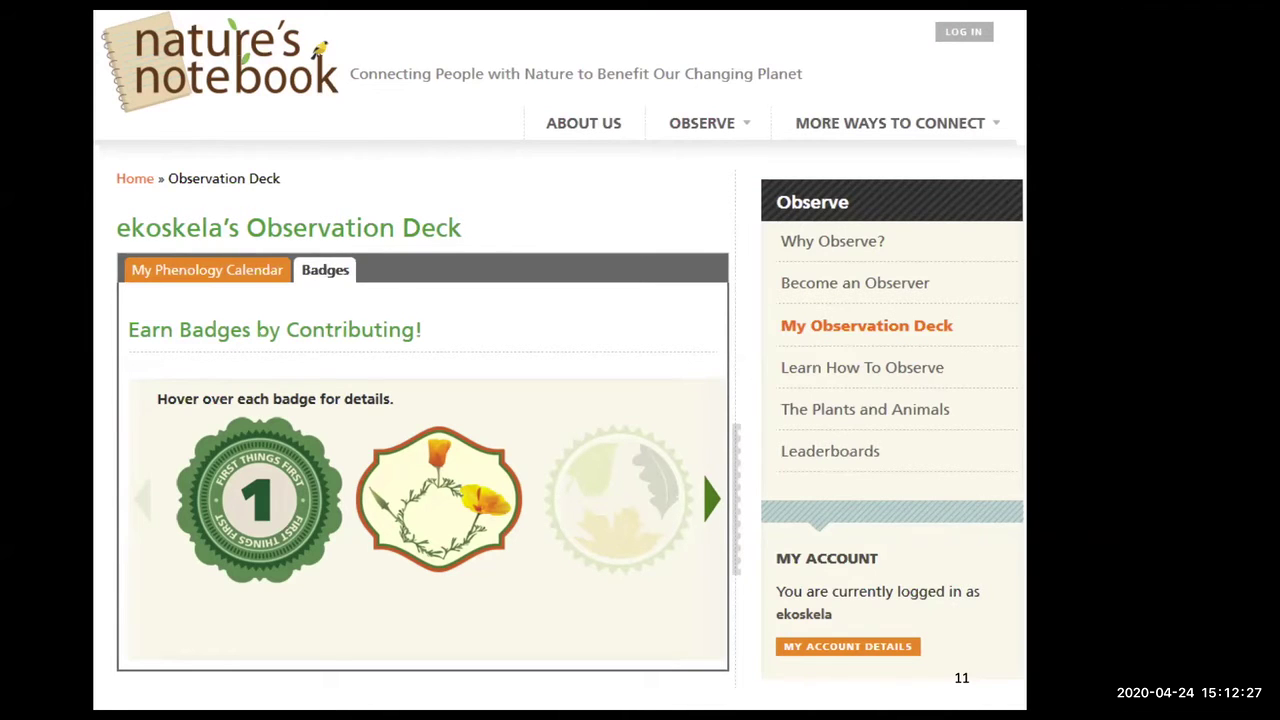
key(Right)
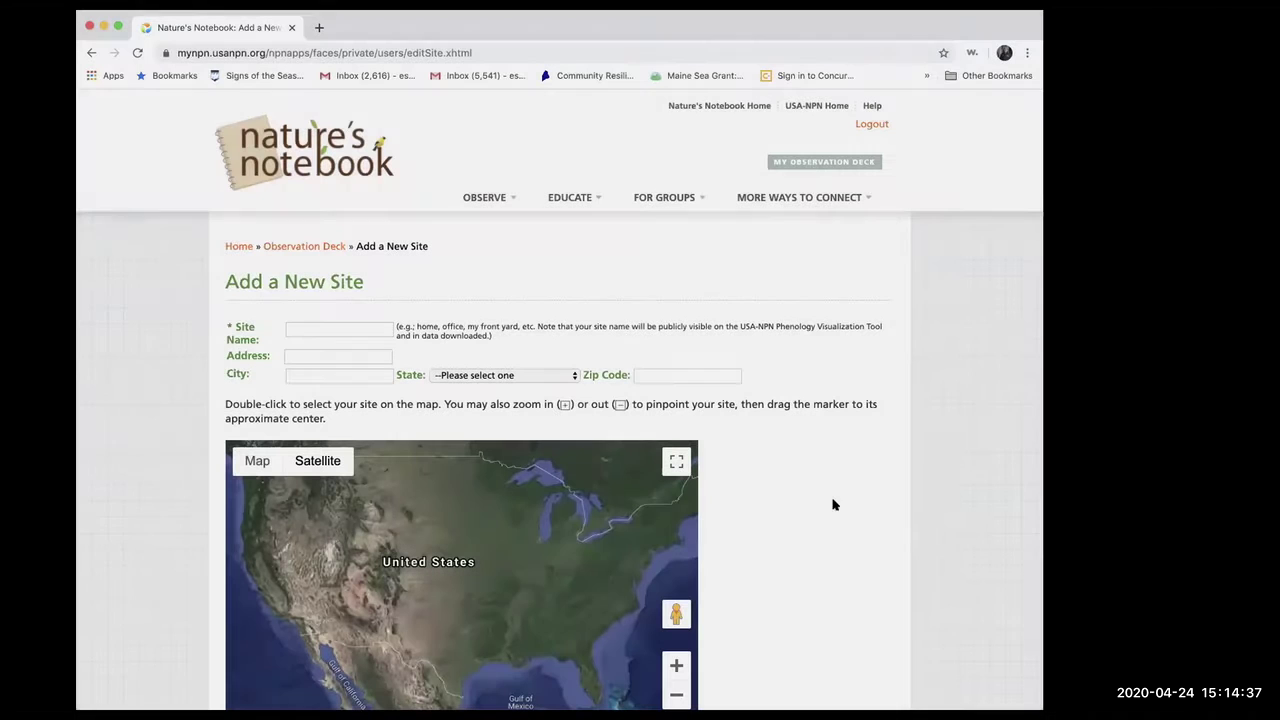
- Name the new site 'camp 2'
scroll(860, 513, down, 3)
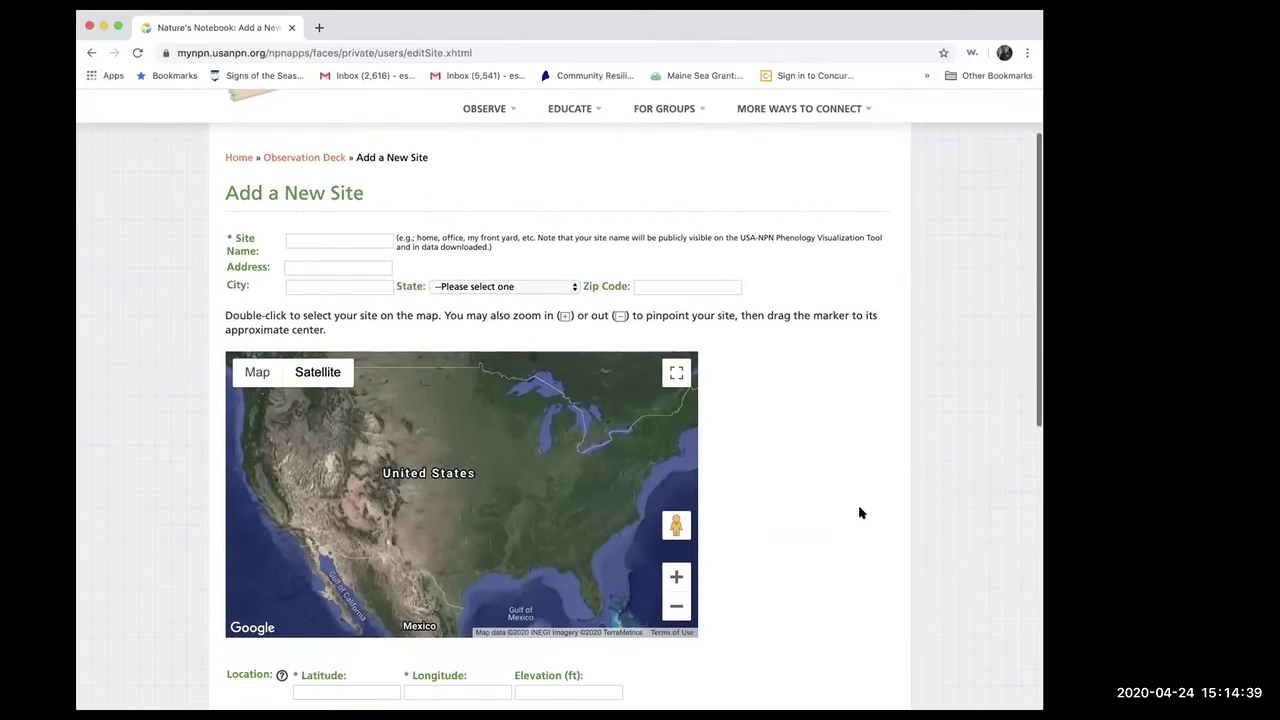
click(288, 244)
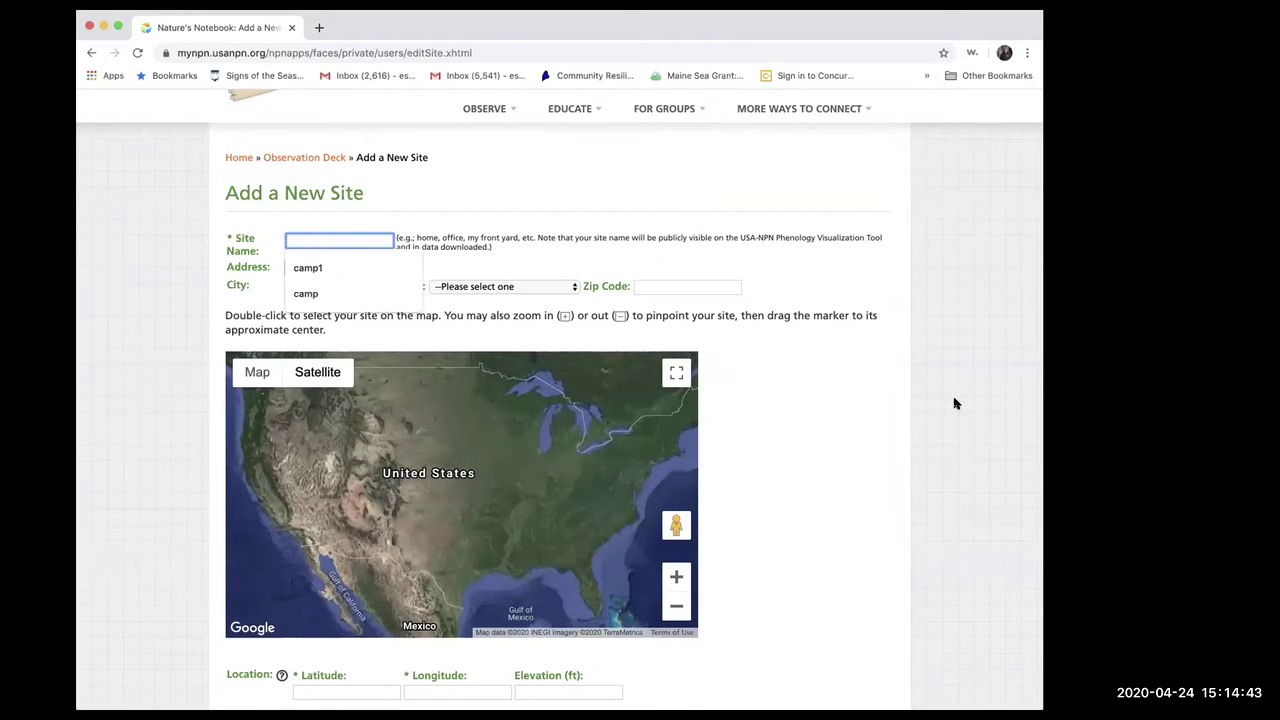
text(camp 2)
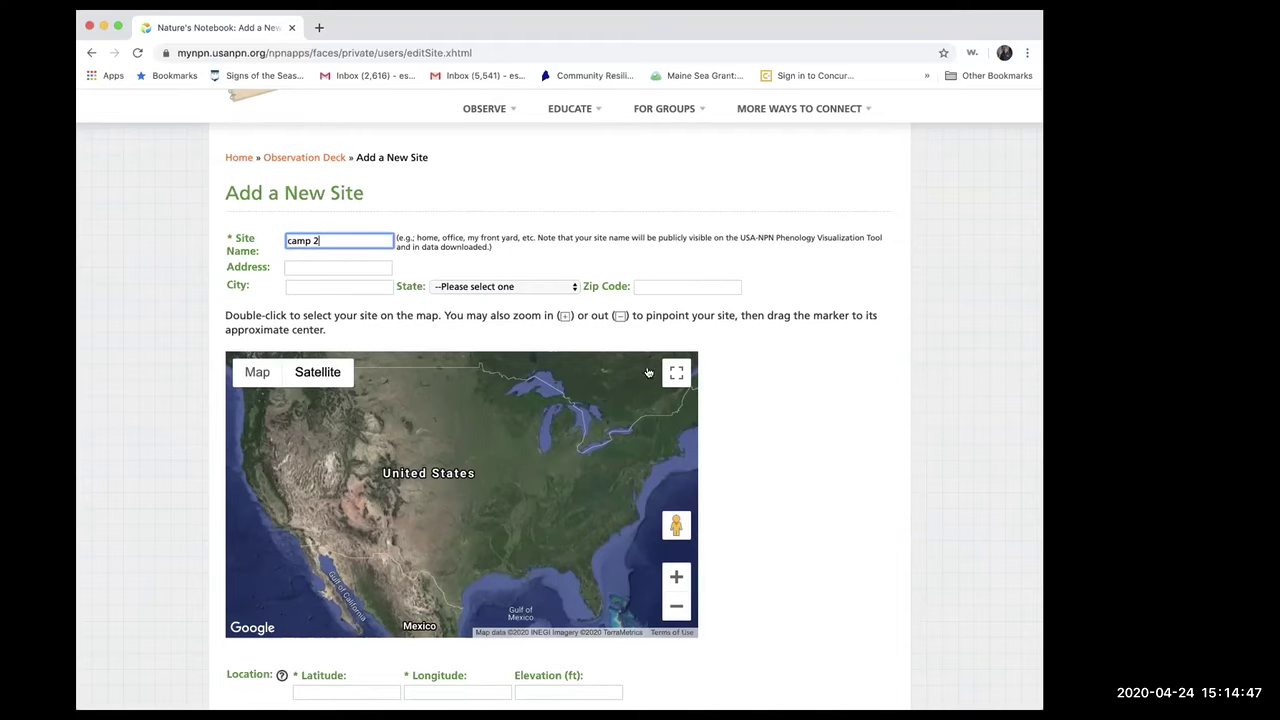
click(308, 266)
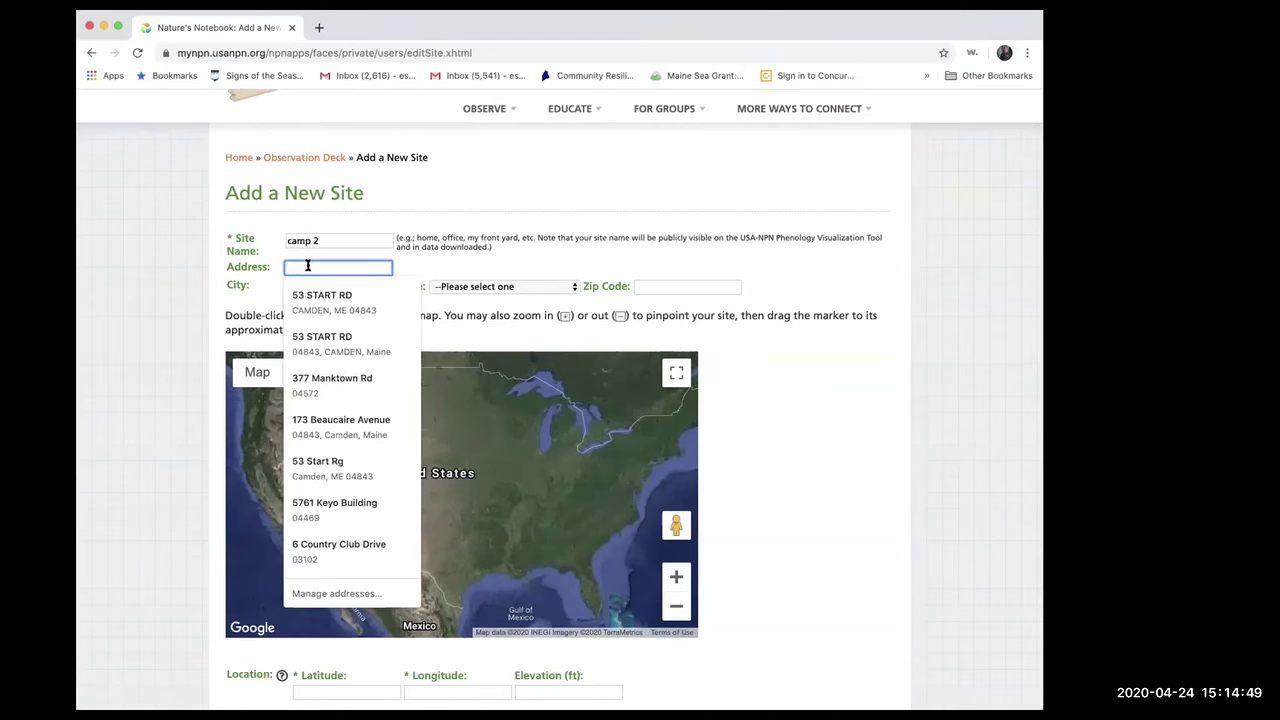
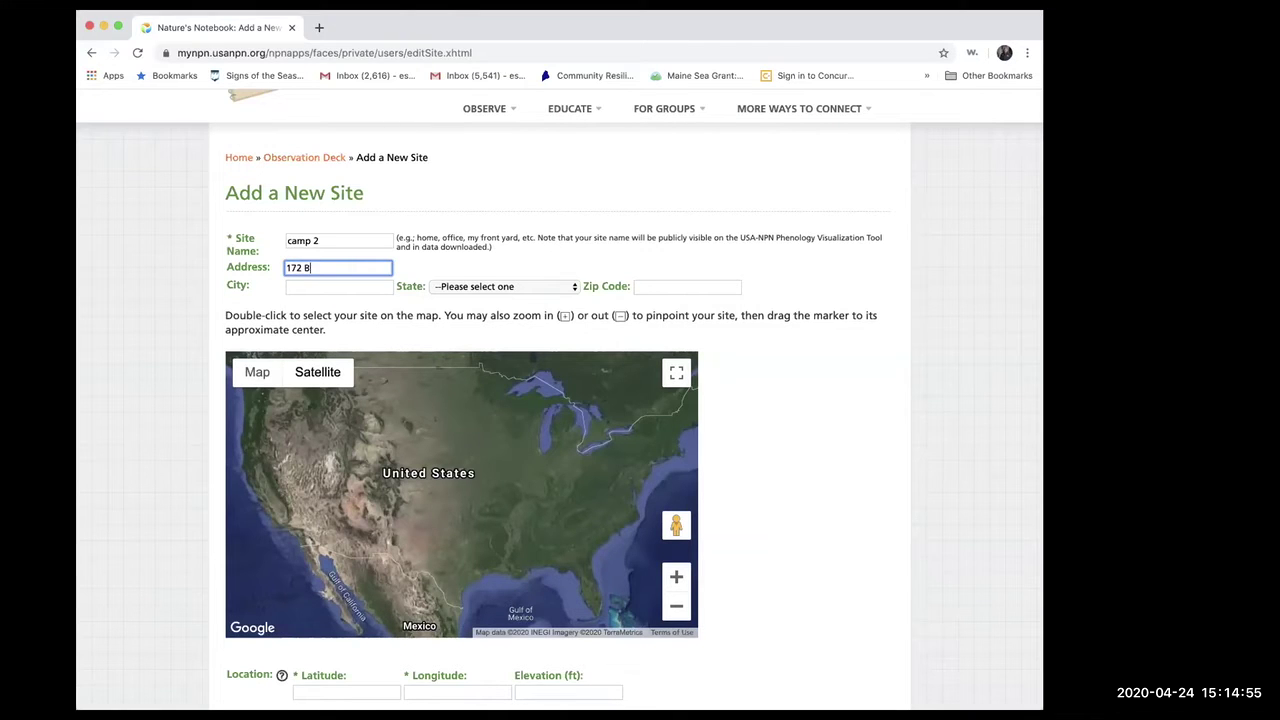
click(343, 285)
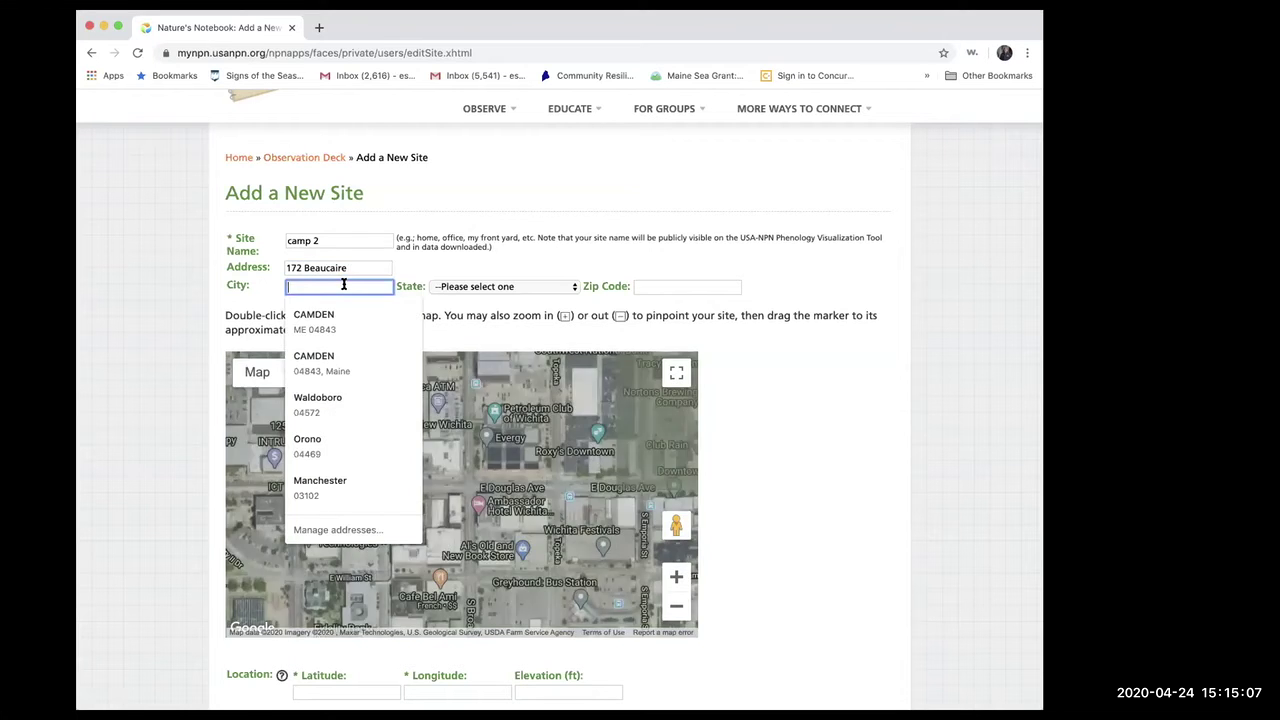
click(320, 320)
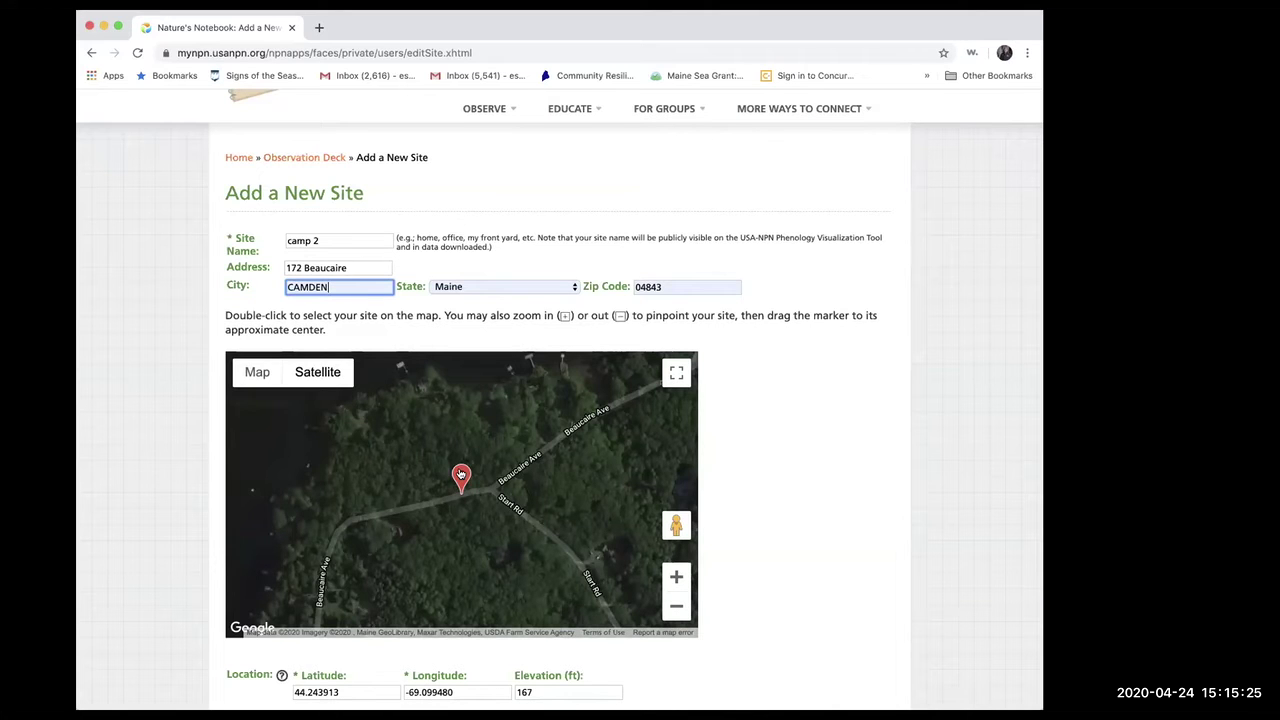
drag(461, 474, 497, 405)
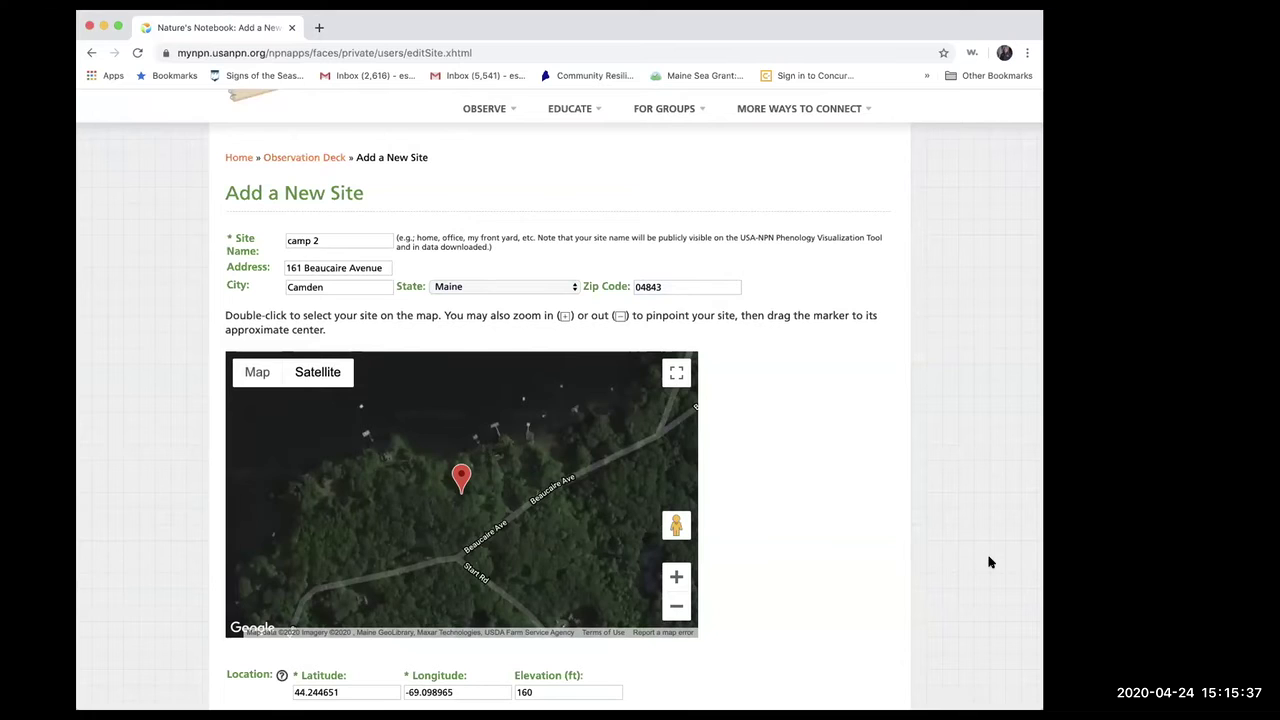
scroll(988, 562, down, 2)
scroll(988, 562, down, 1)
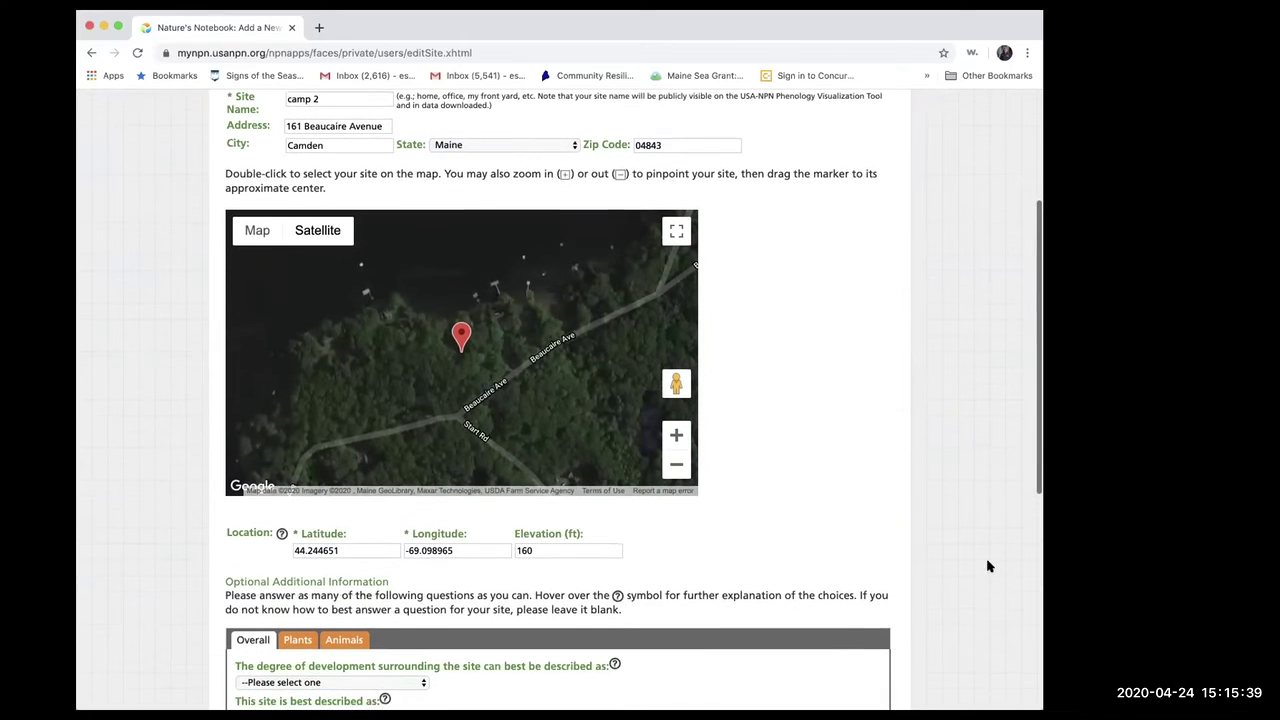
mouse_move(281, 534)
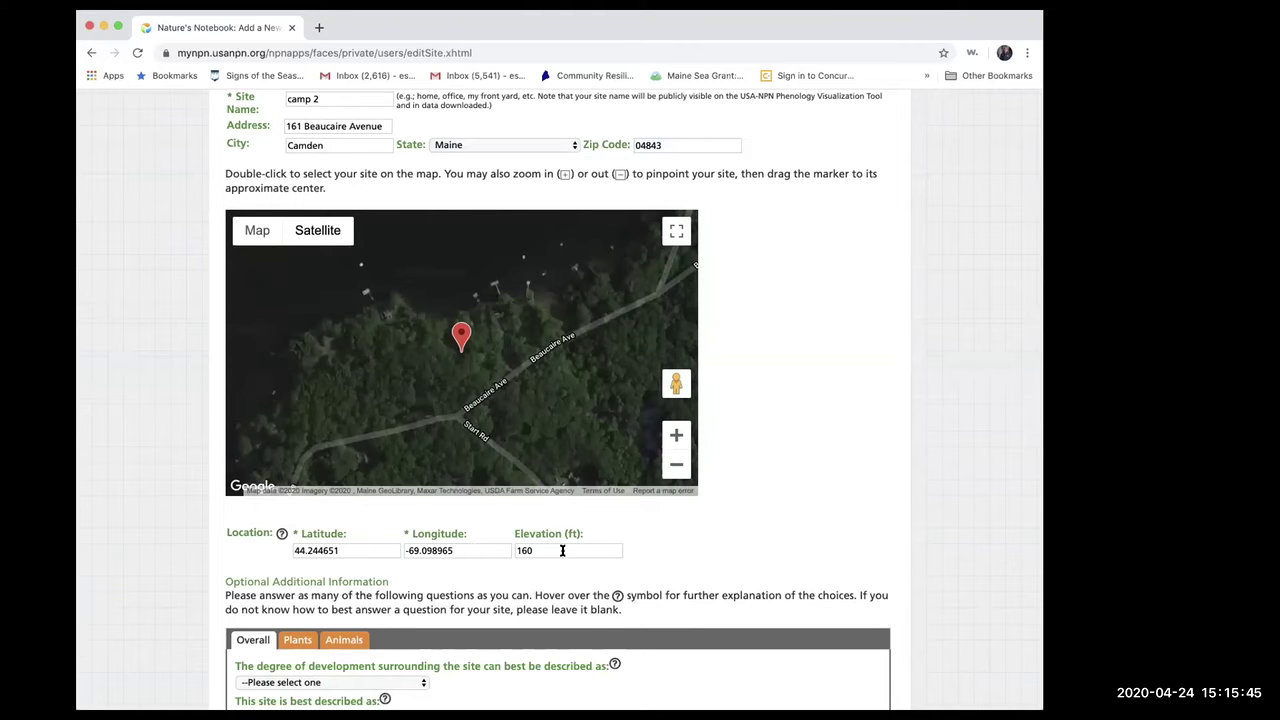
scroll(727, 562, down, 3)
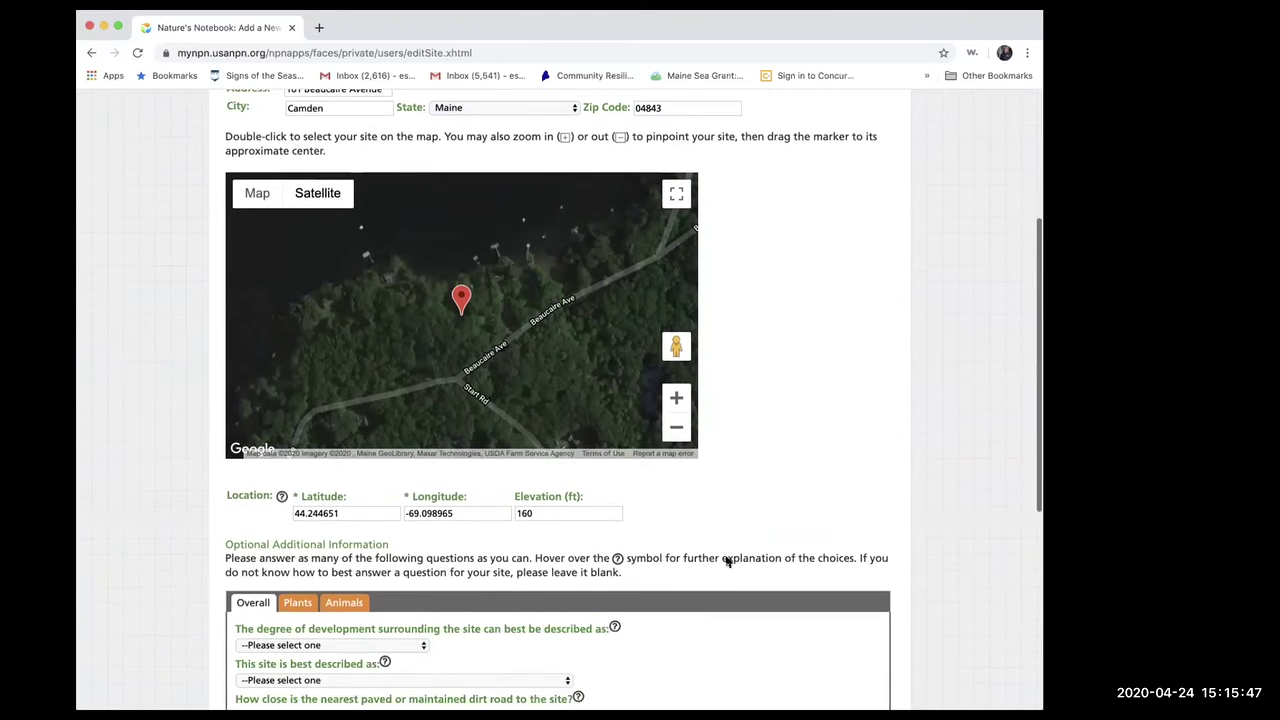
scroll(727, 562, down, 1)
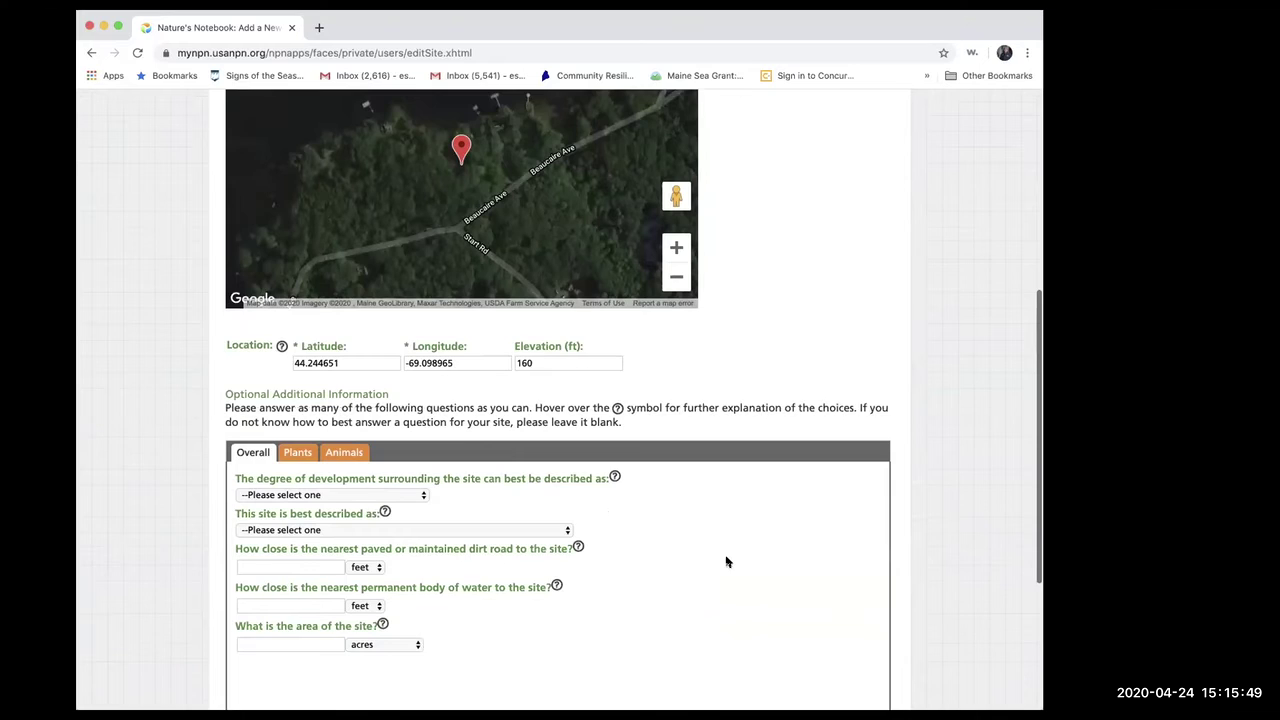
- Describe the surroundings as Rural and the site type as a Landscaped area
scroll(727, 562, down, 4)
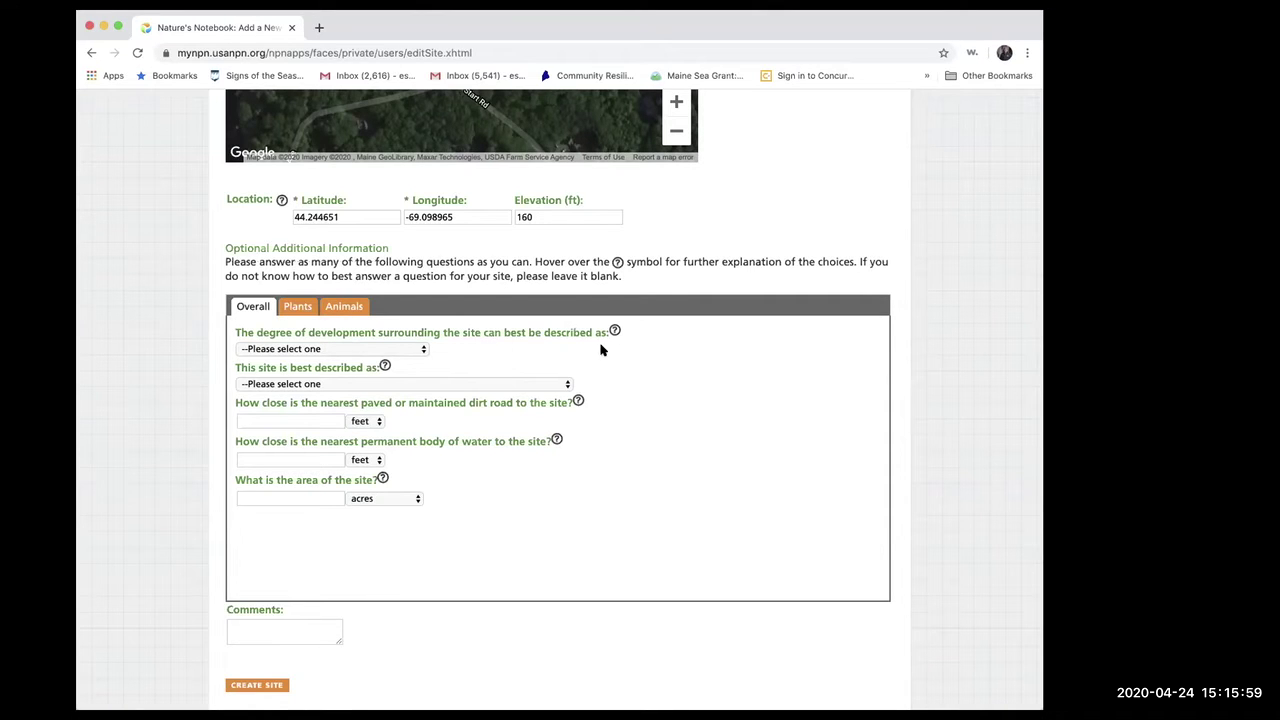
click(417, 350)
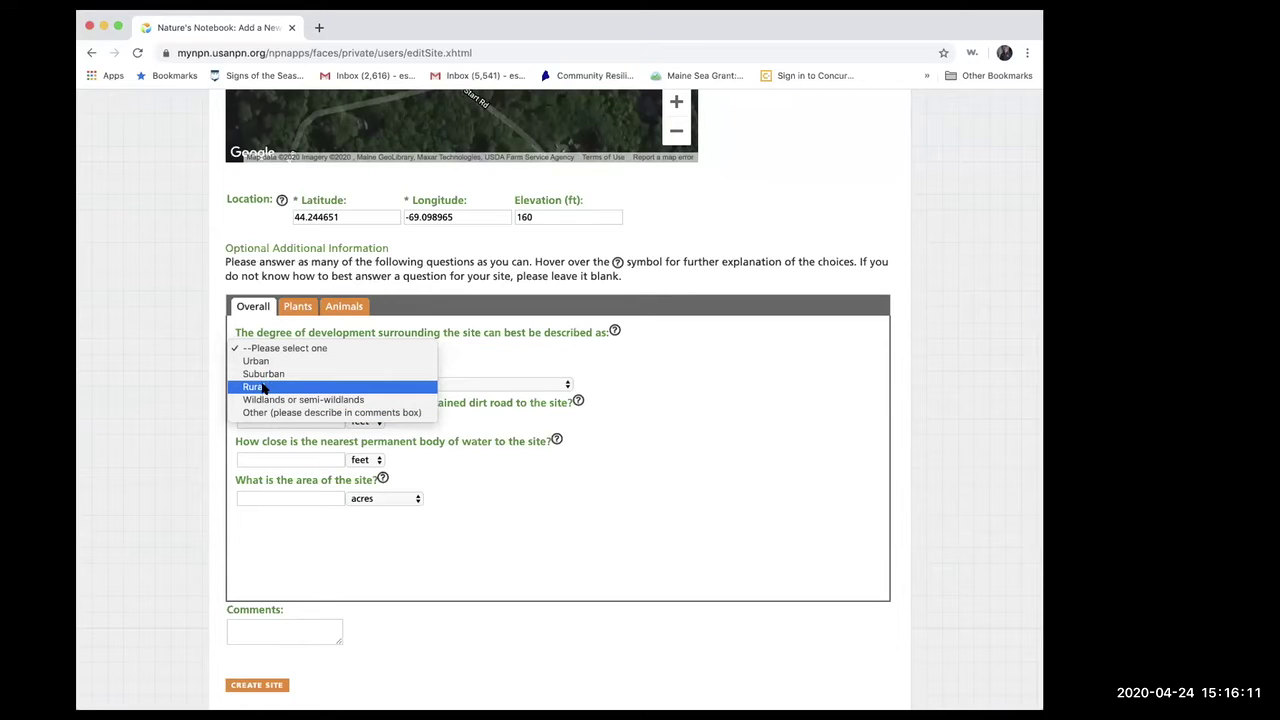
click(262, 388)
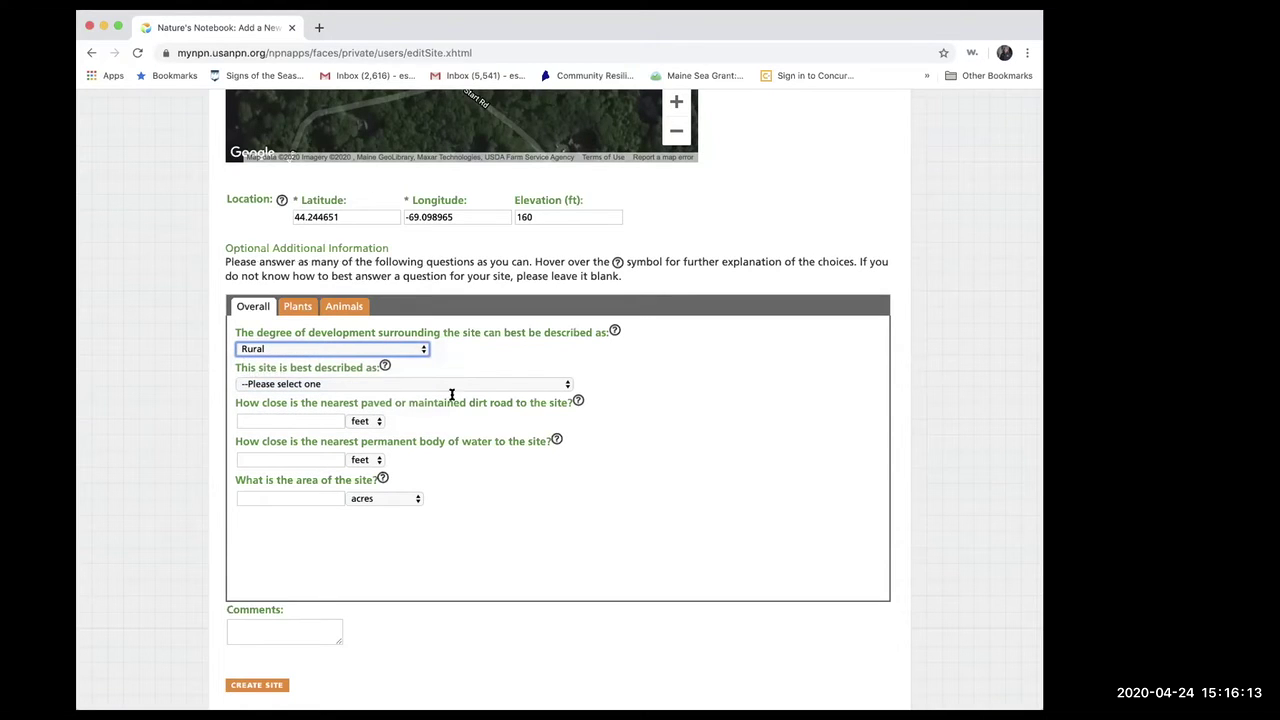
click(567, 384)
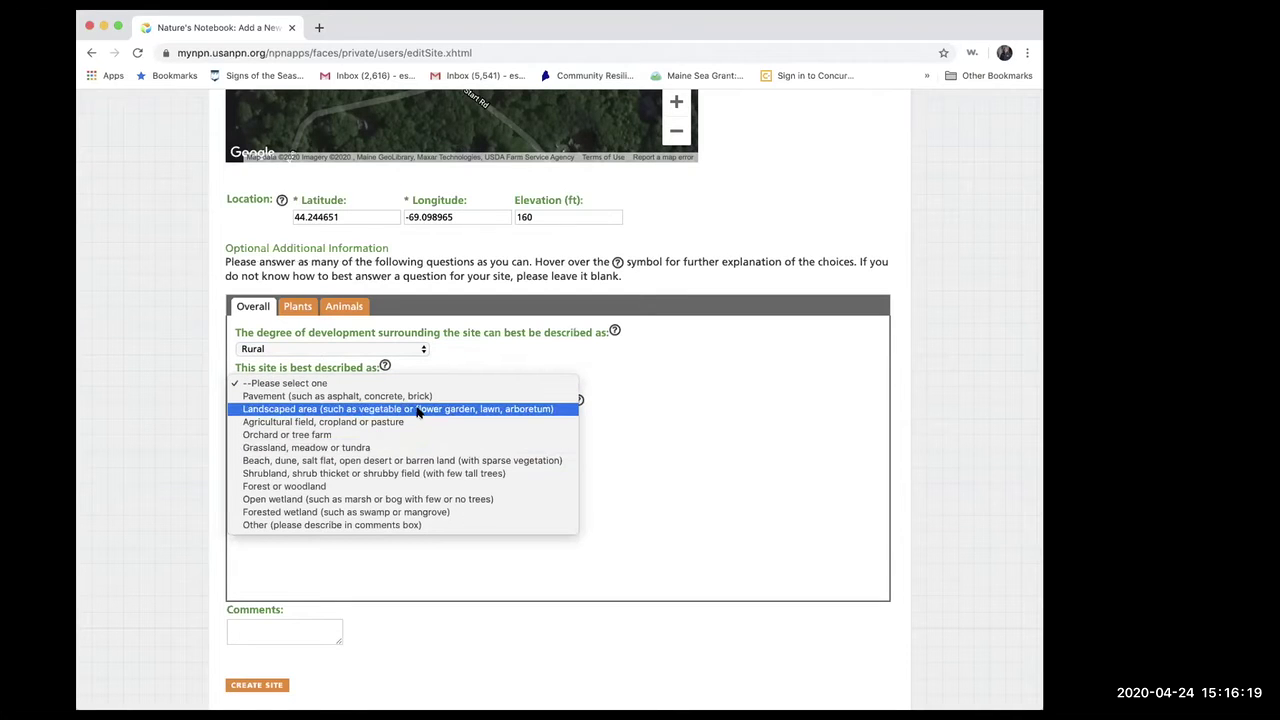
click(418, 410)
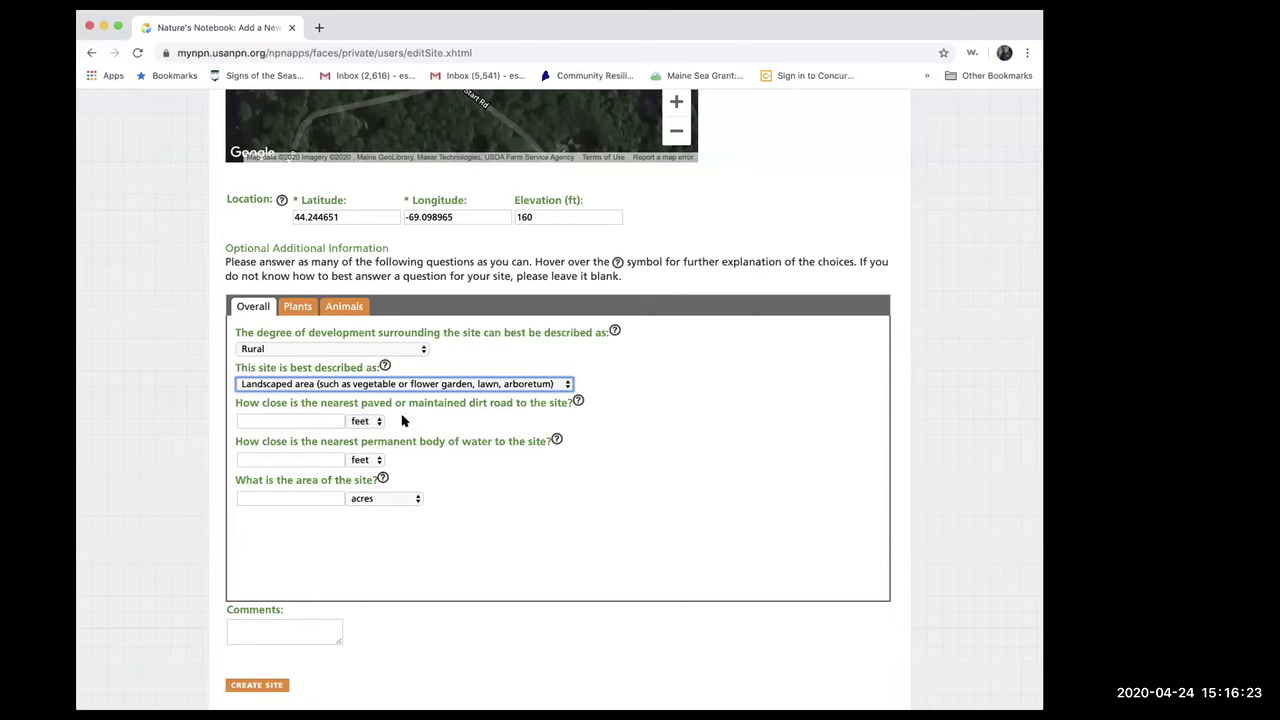
- Set the nearest road distance to 5 feet and the water distance to 200 feet
click(380, 421)
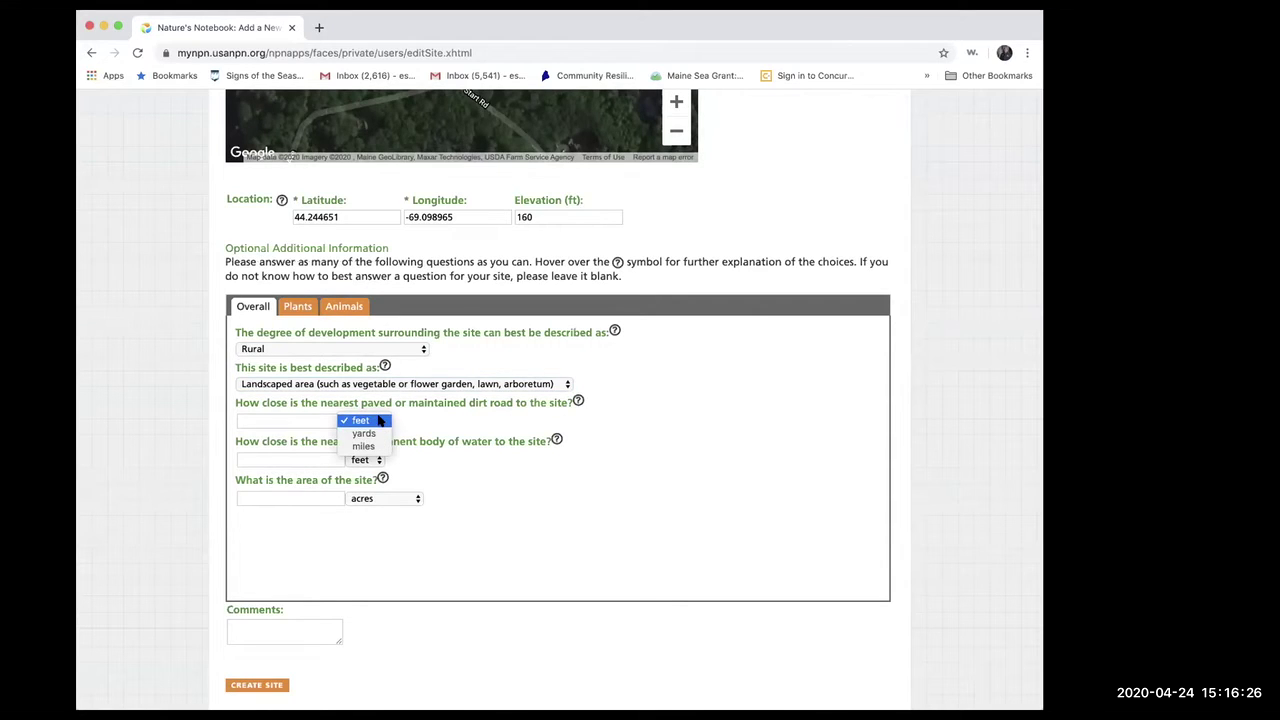
click(289, 419)
click(285, 419)
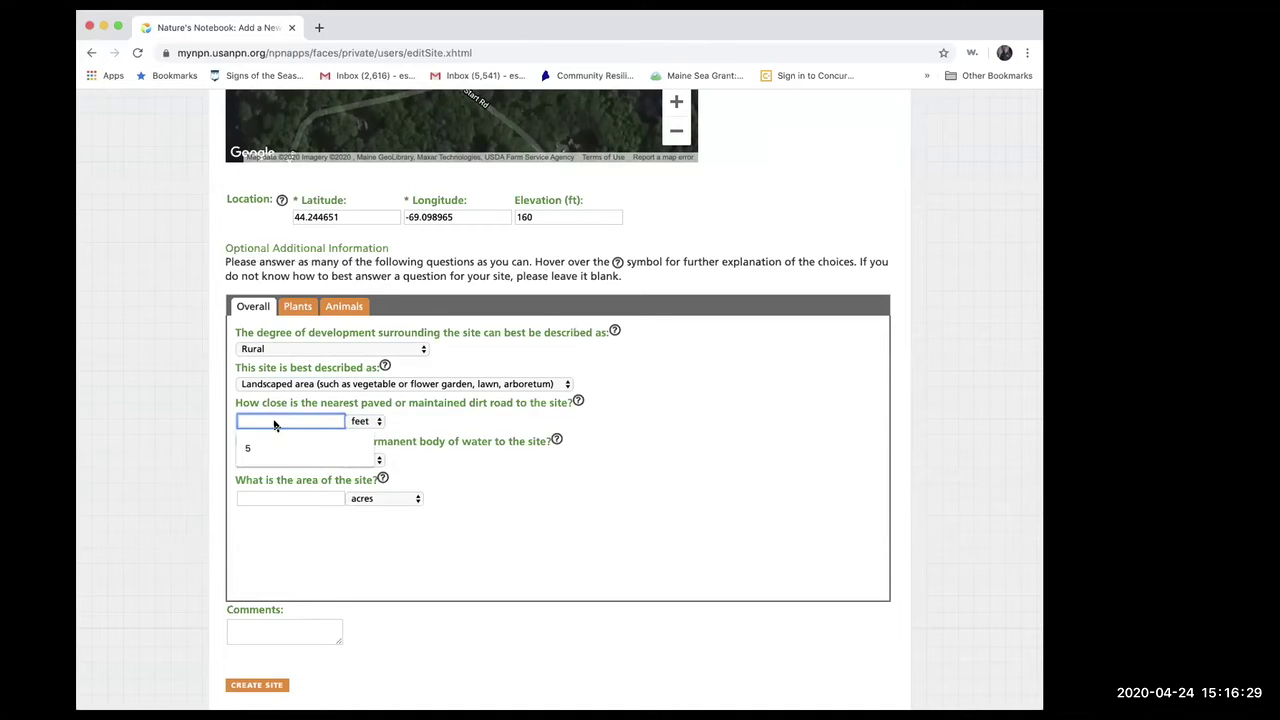
click(265, 447)
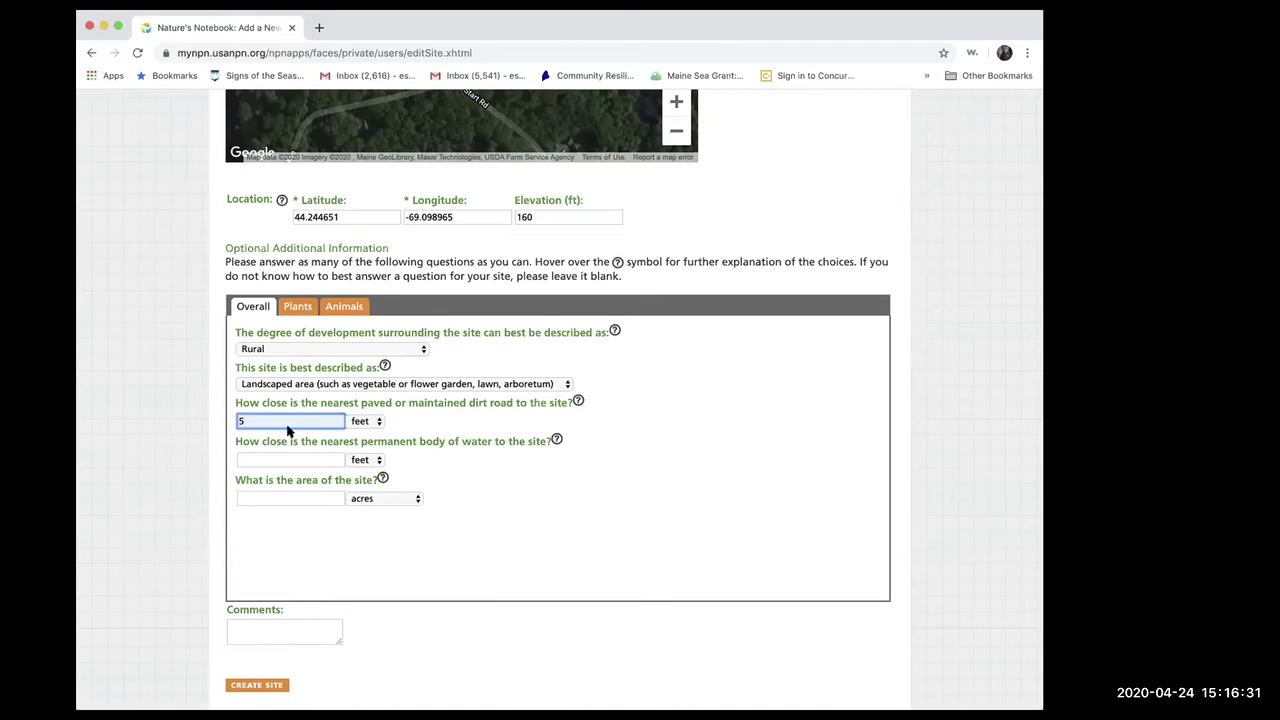
click(379, 461)
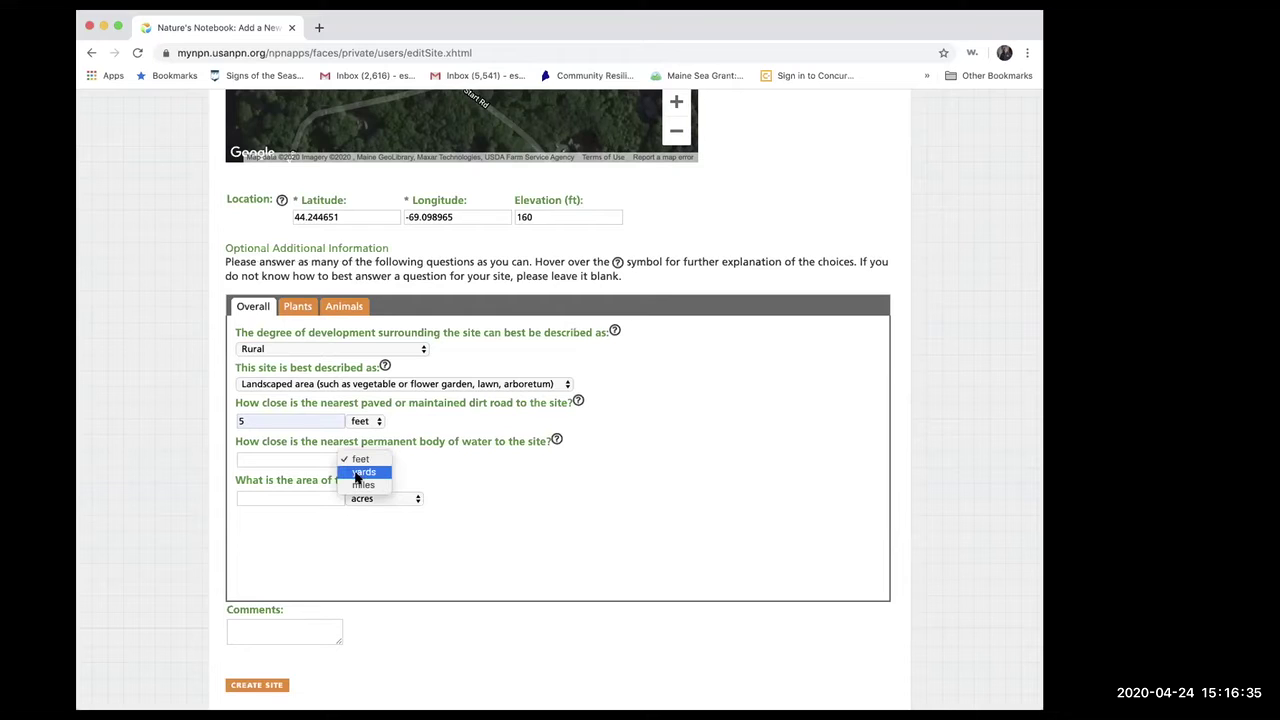
click(361, 460)
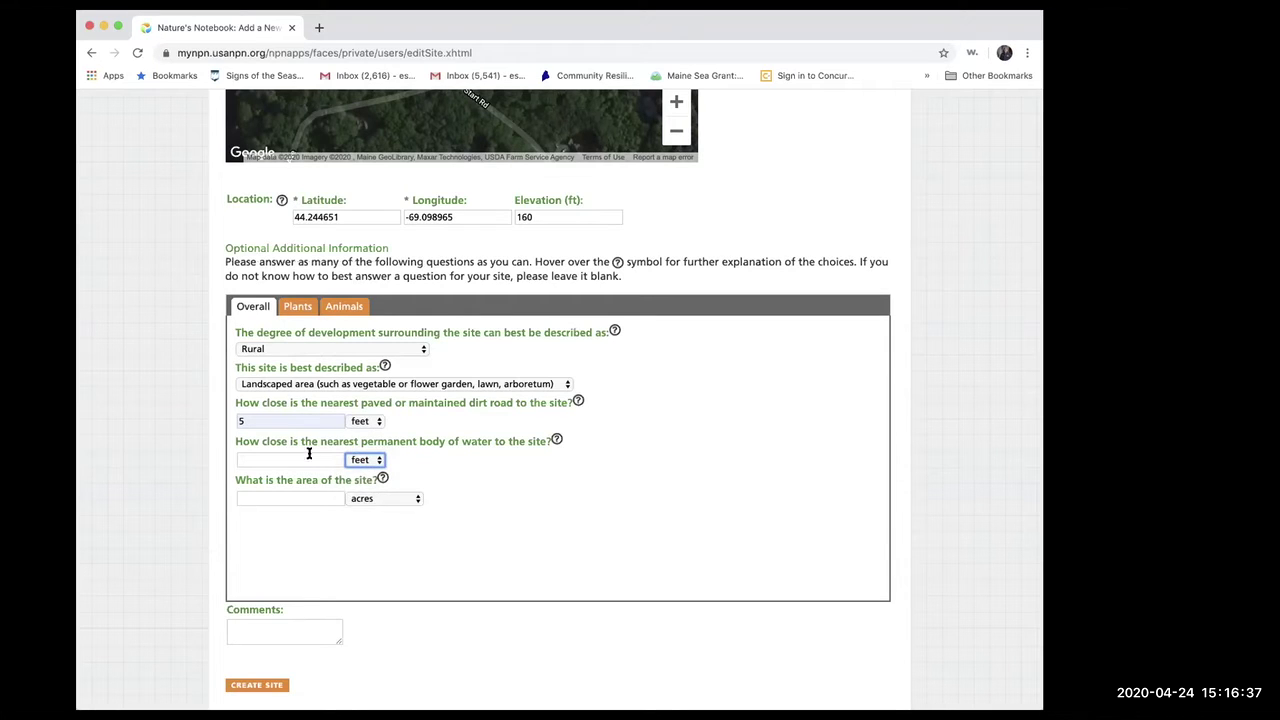
click(308, 459)
click(306, 481)
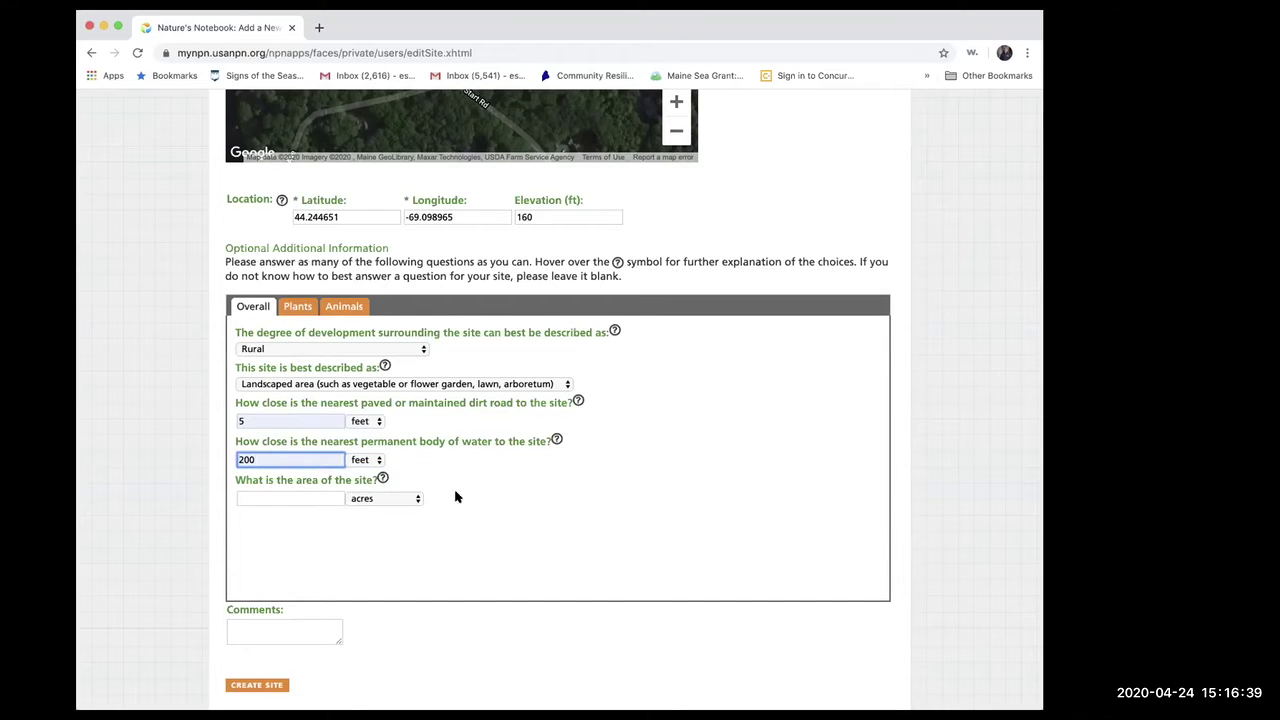
- Set the site area to the suggested 5 acres
click(414, 499)
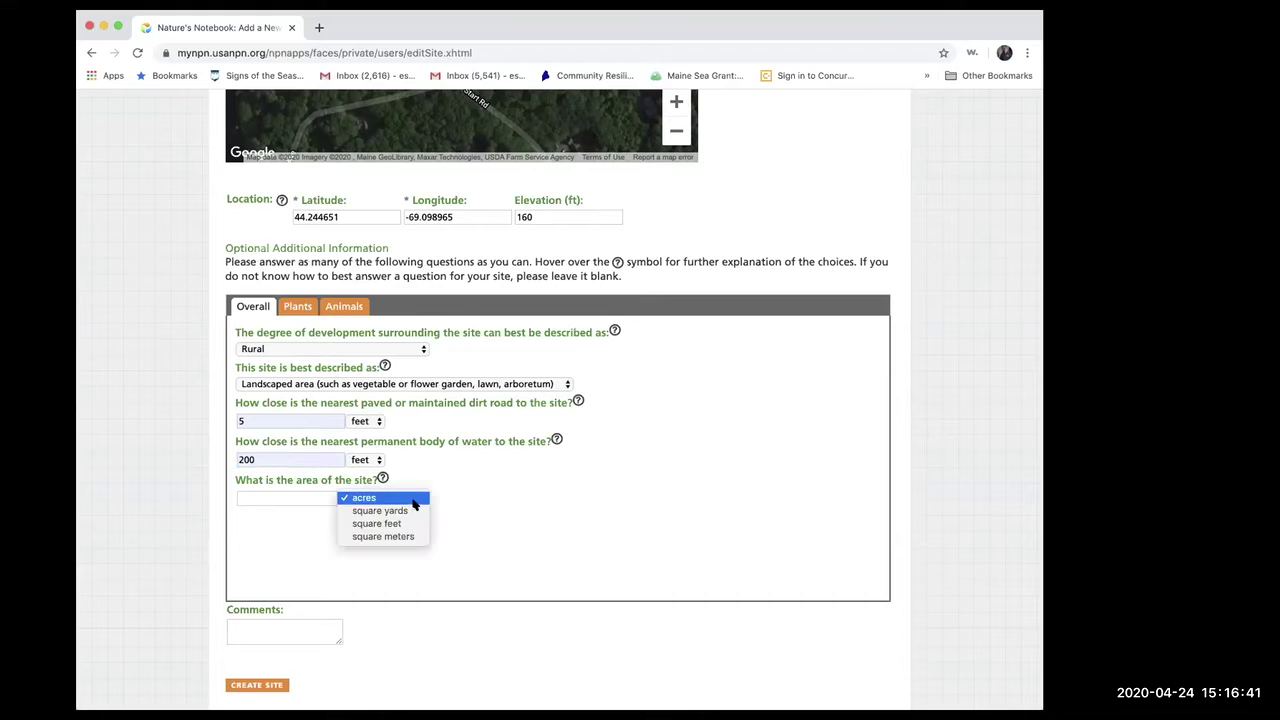
click(303, 500)
click(285, 497)
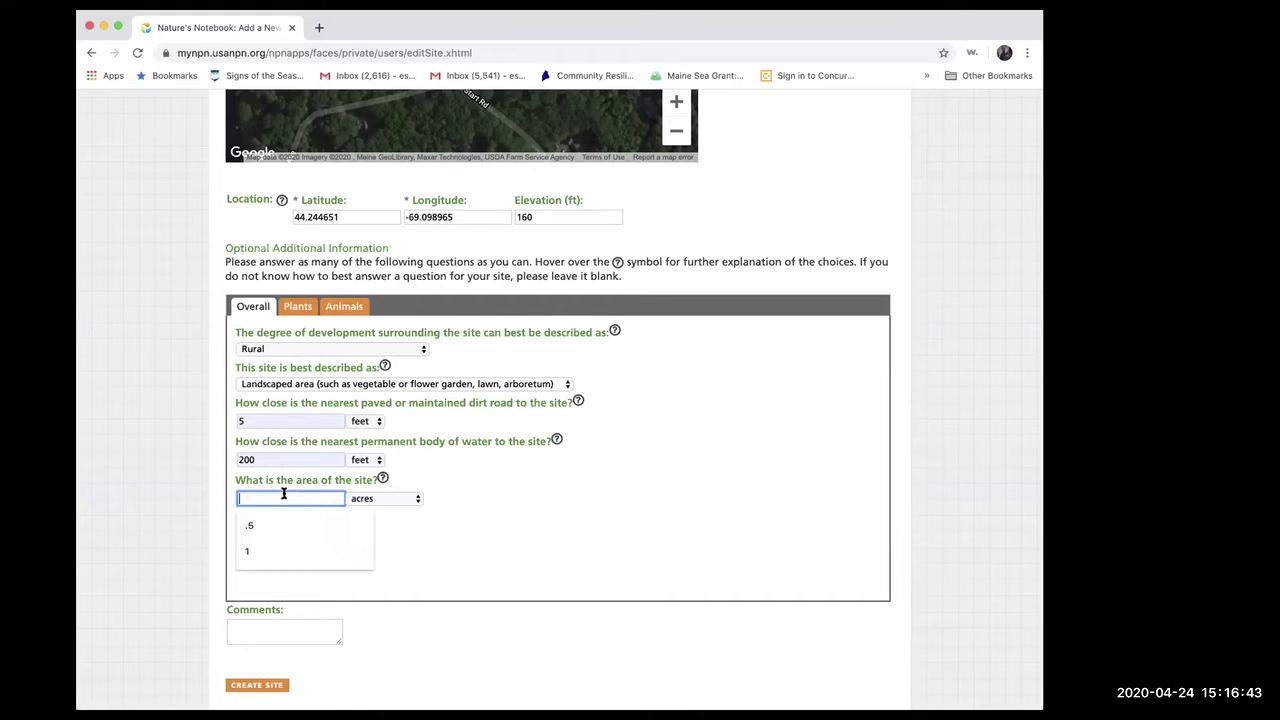
key(Down)
key(Return)
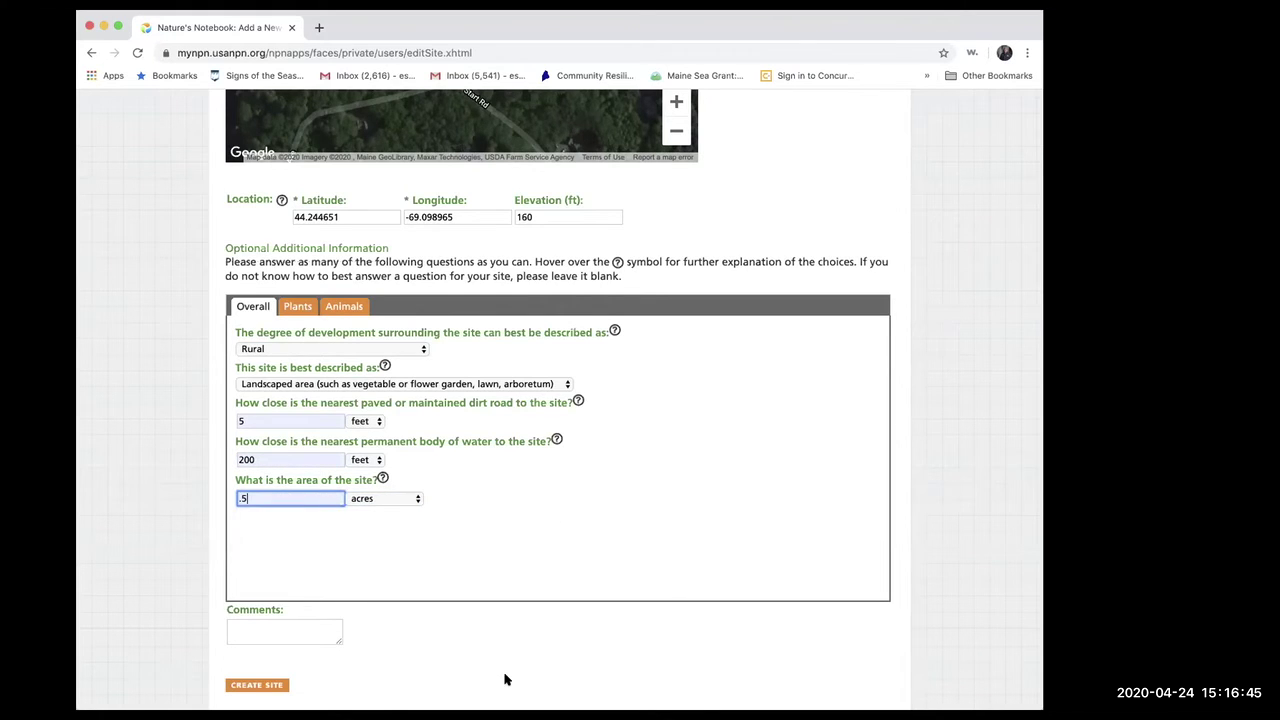
scroll(506, 677, down, 2)
scroll(506, 677, up, 2)
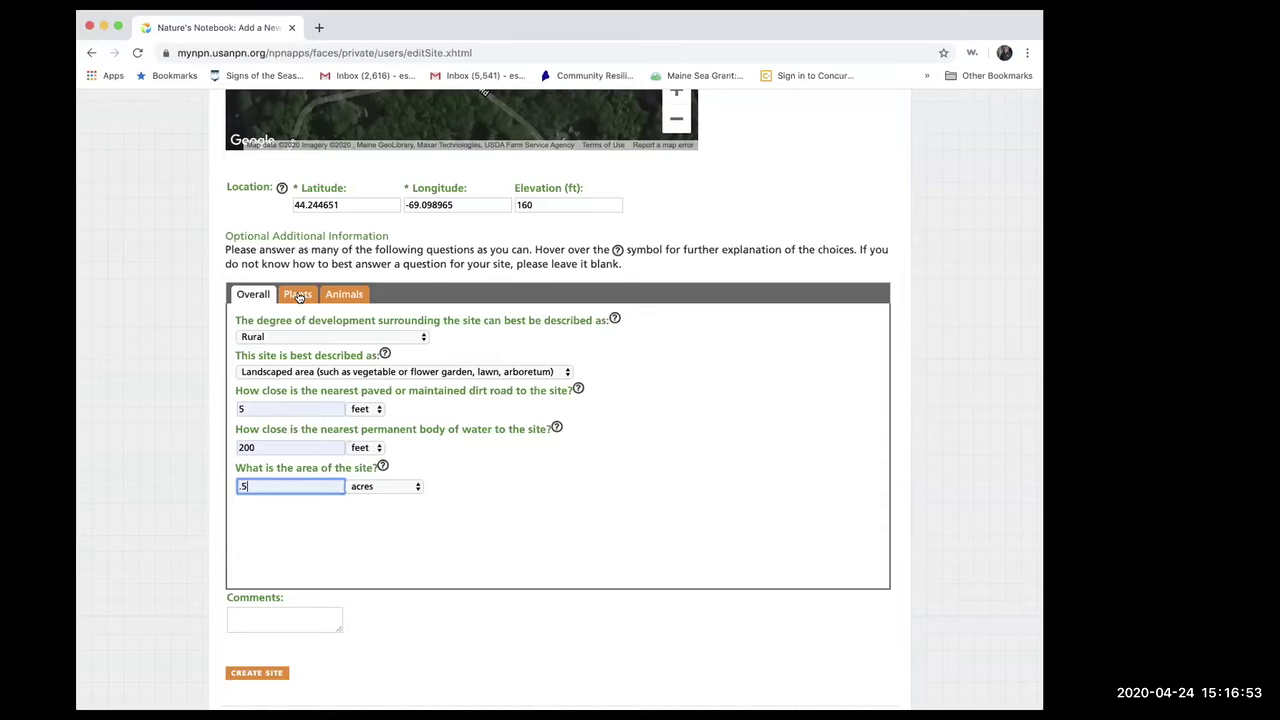
click(298, 295)
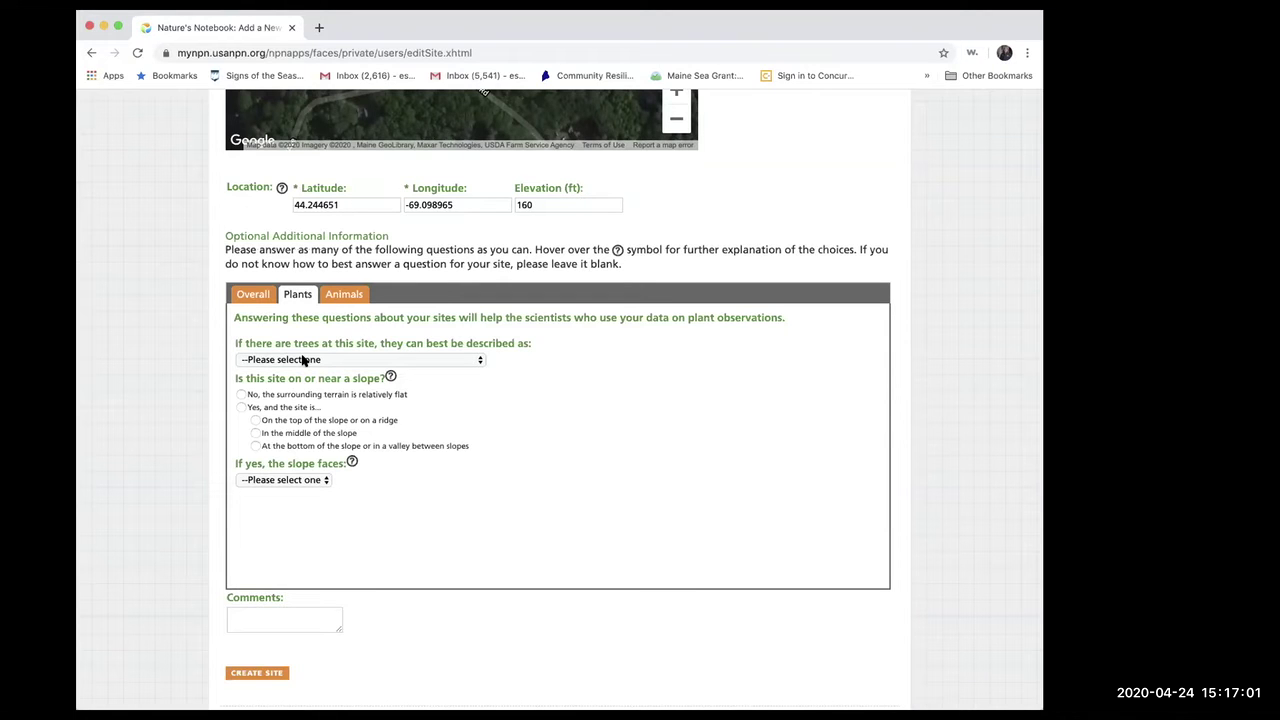
- Record mostly deciduous trees, a site at the bottom of a slope, and the slope facing East
click(477, 362)
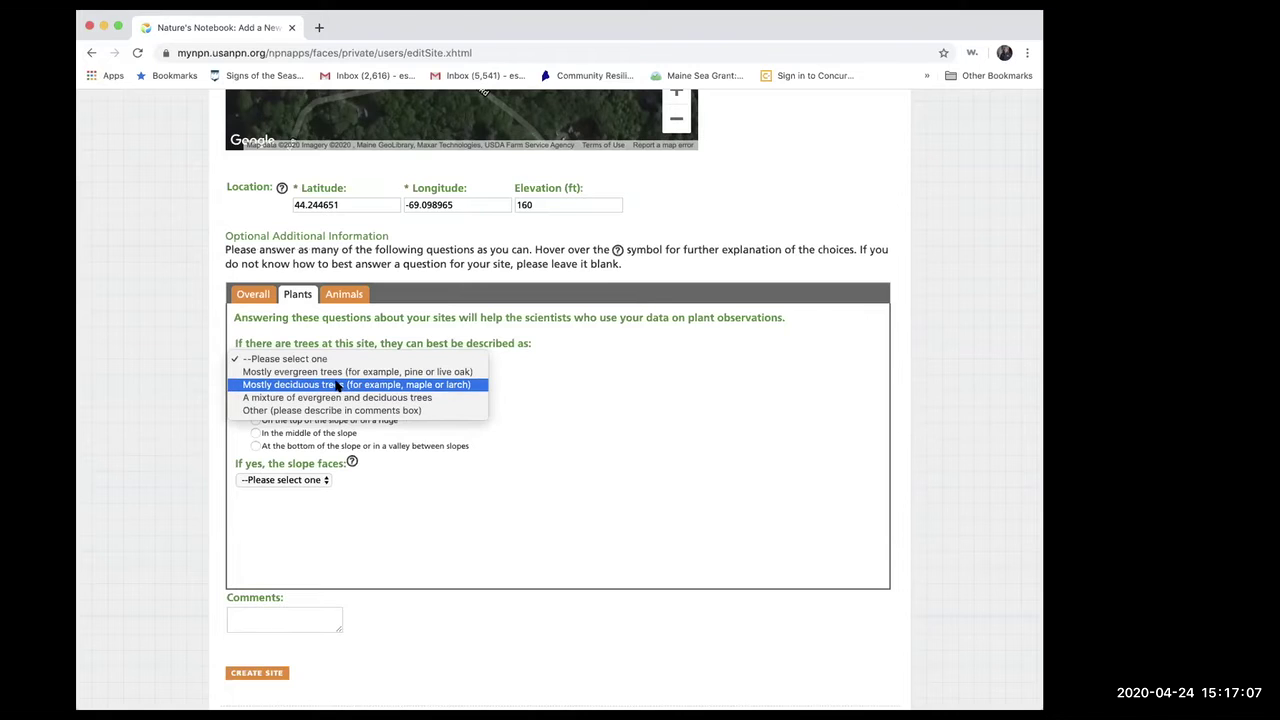
click(338, 386)
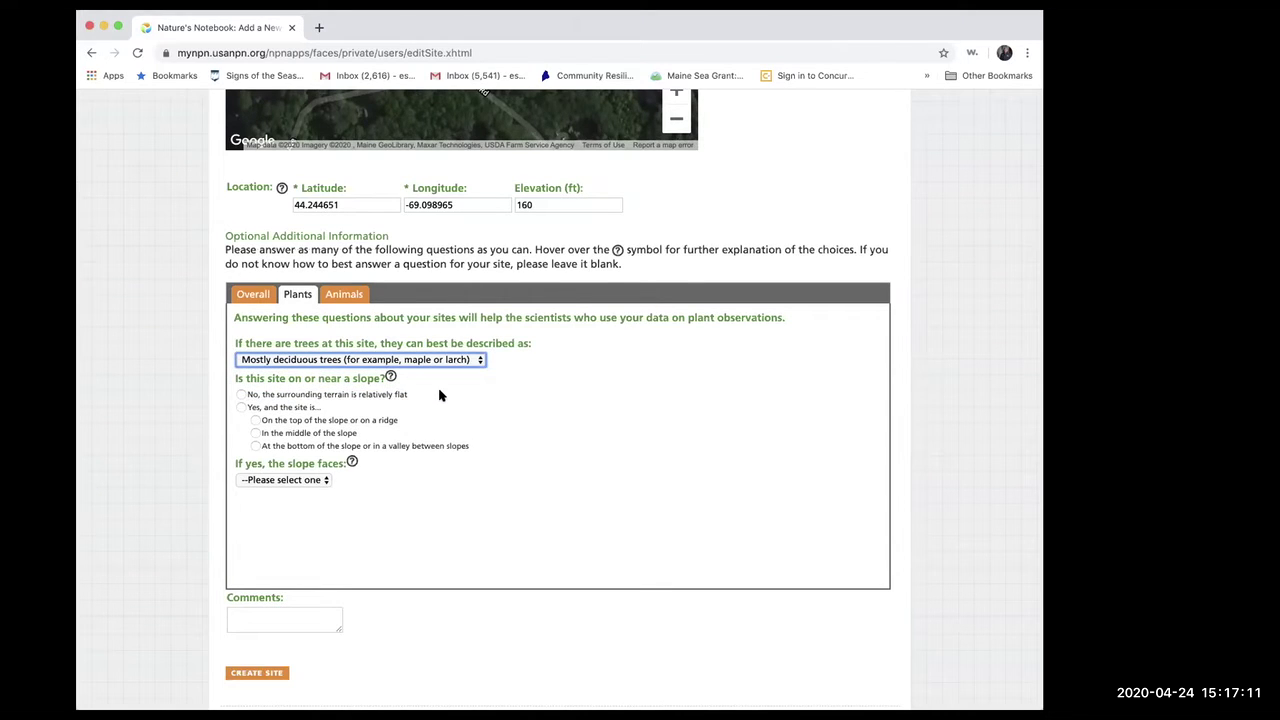
click(255, 445)
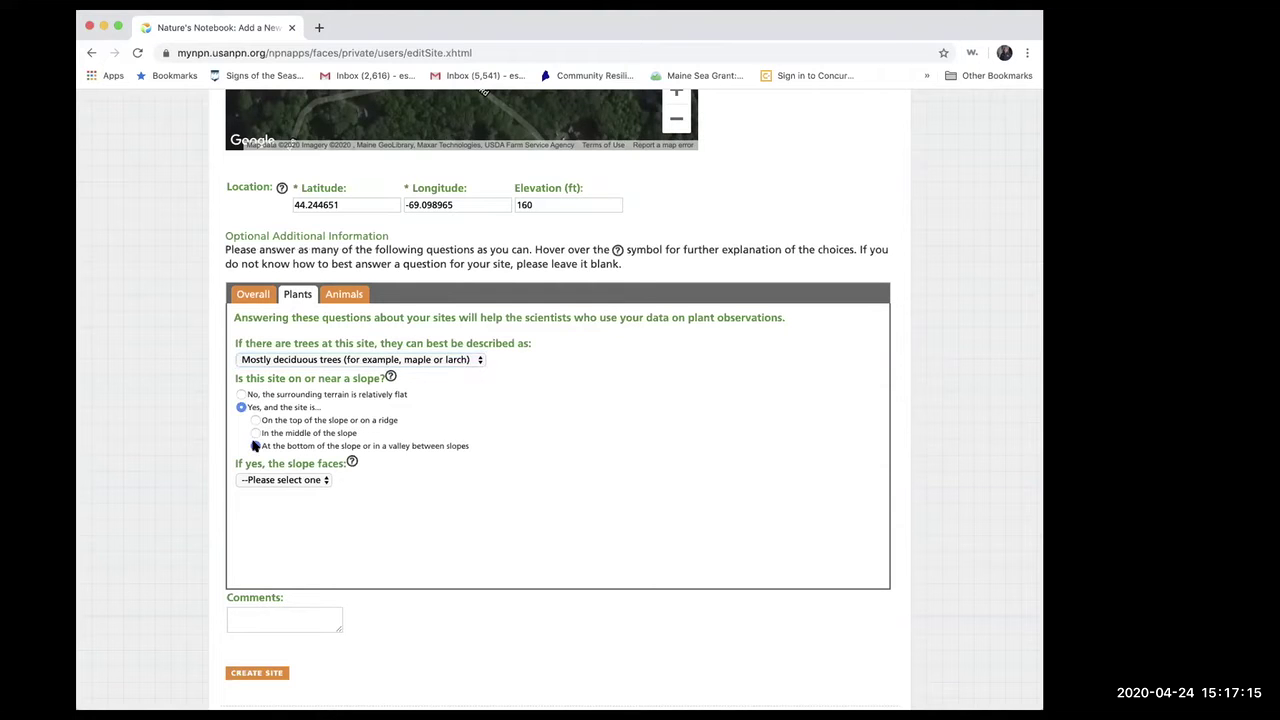
click(323, 481)
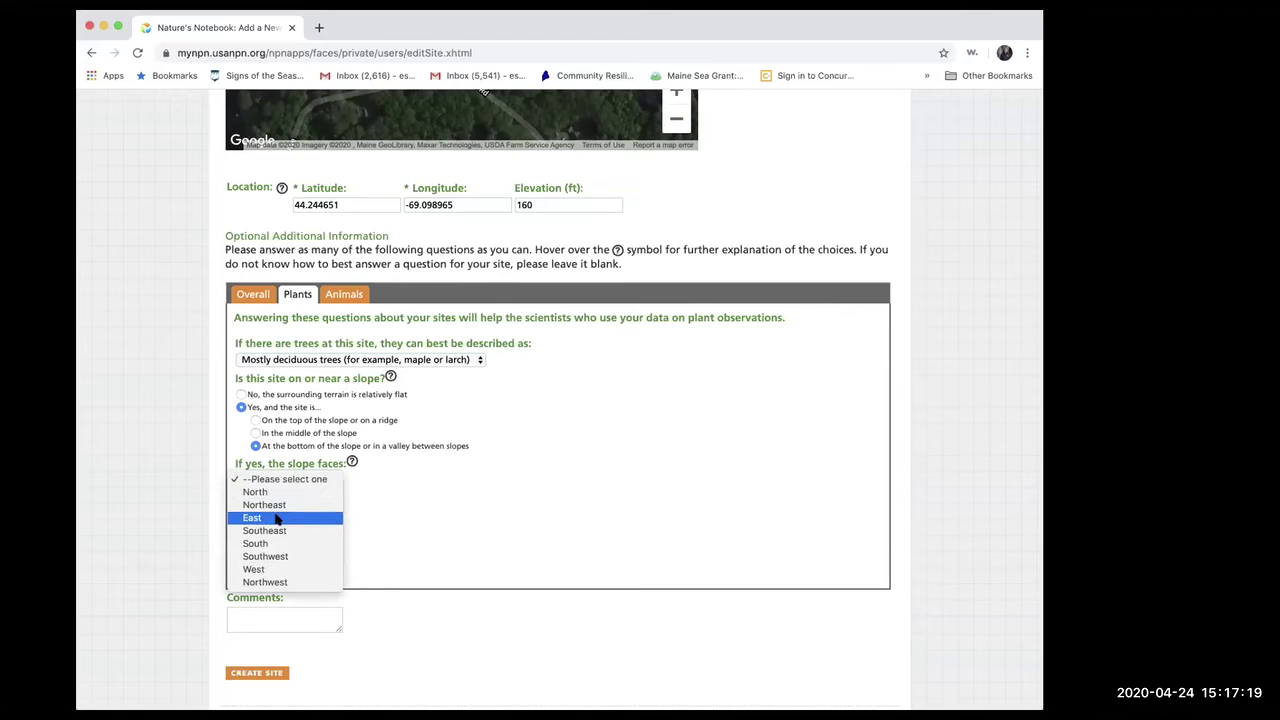
click(277, 518)
scroll(443, 509, down, 2)
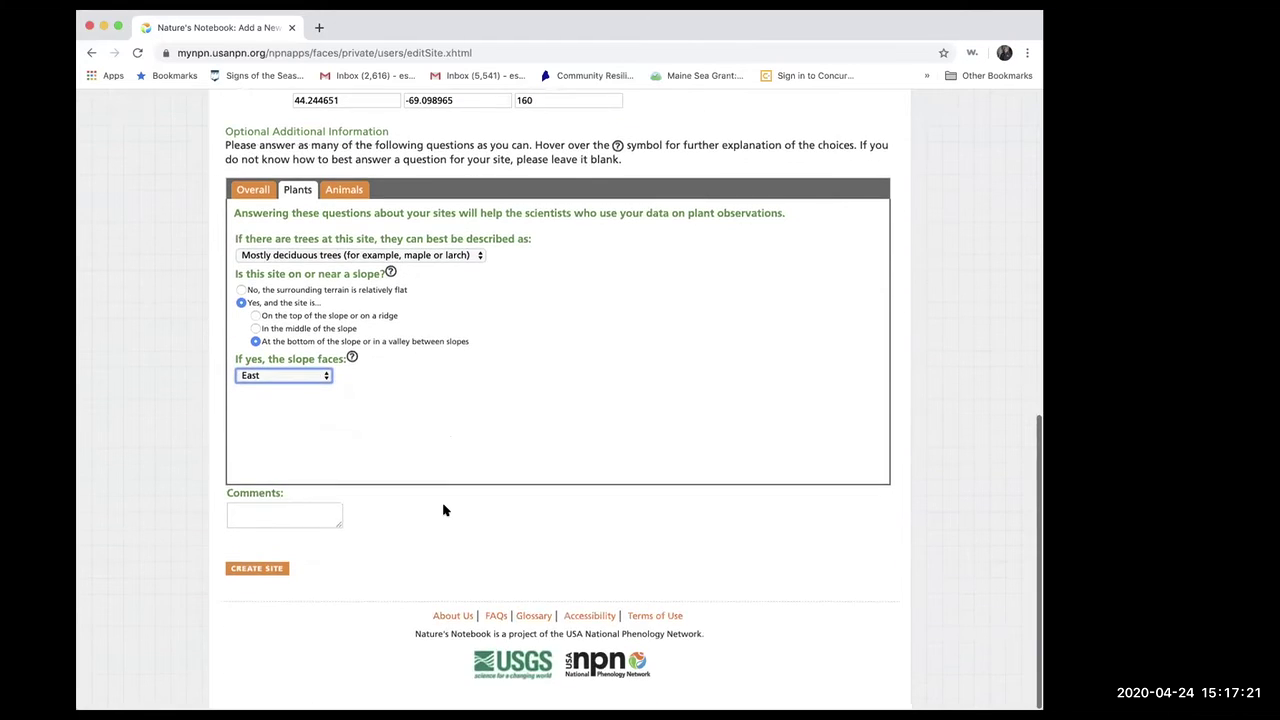
click(262, 516)
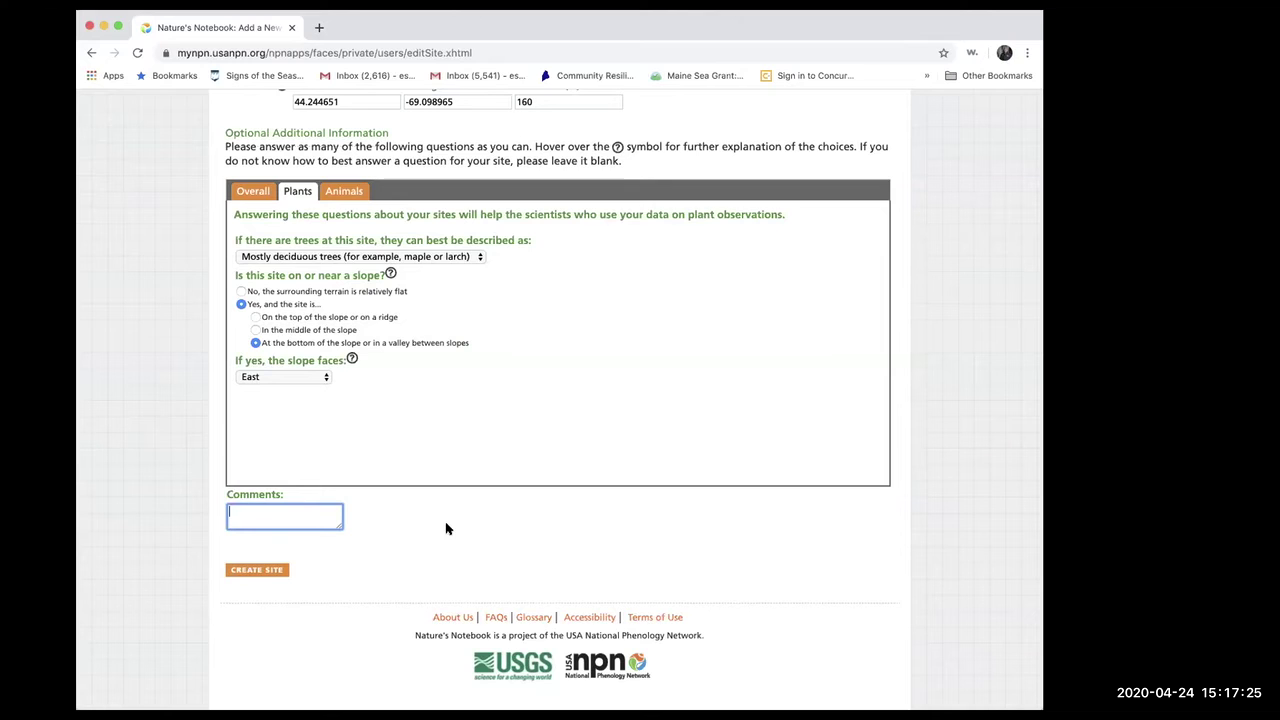
scroll(447, 527, up, 2)
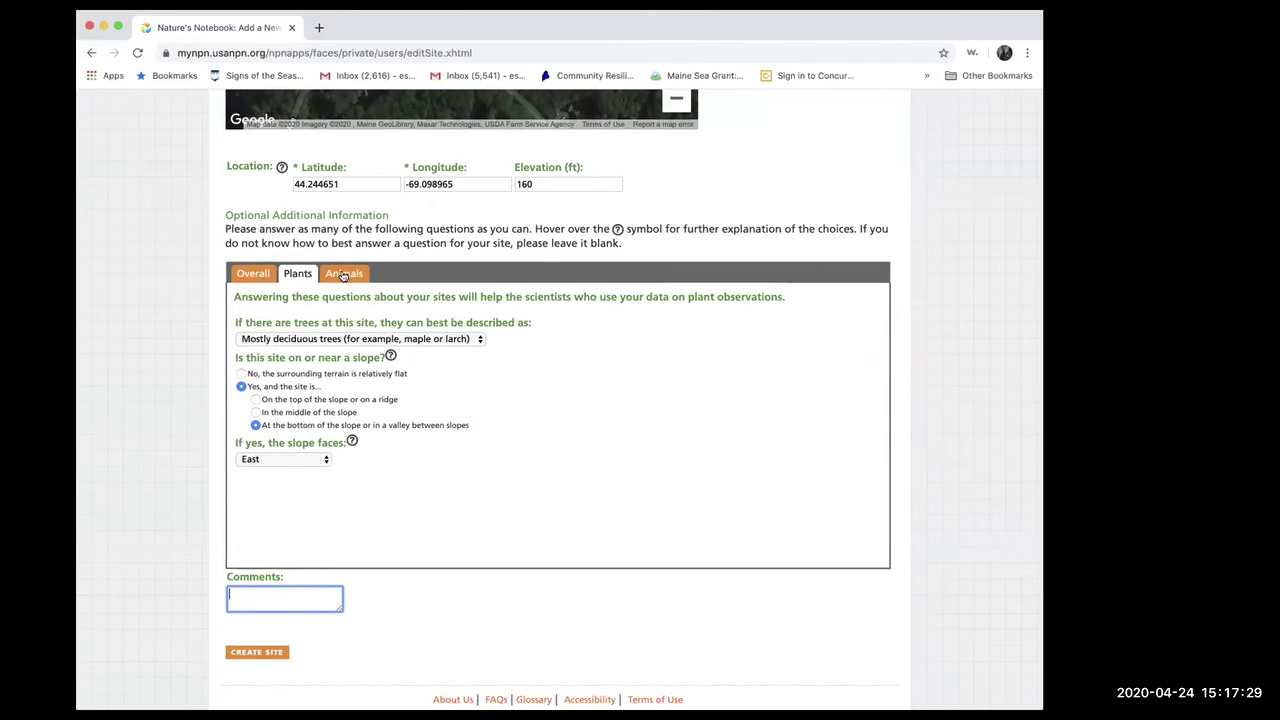
- On the Animals tab, answer No to keeping a flower or vegetable garden
click(343, 275)
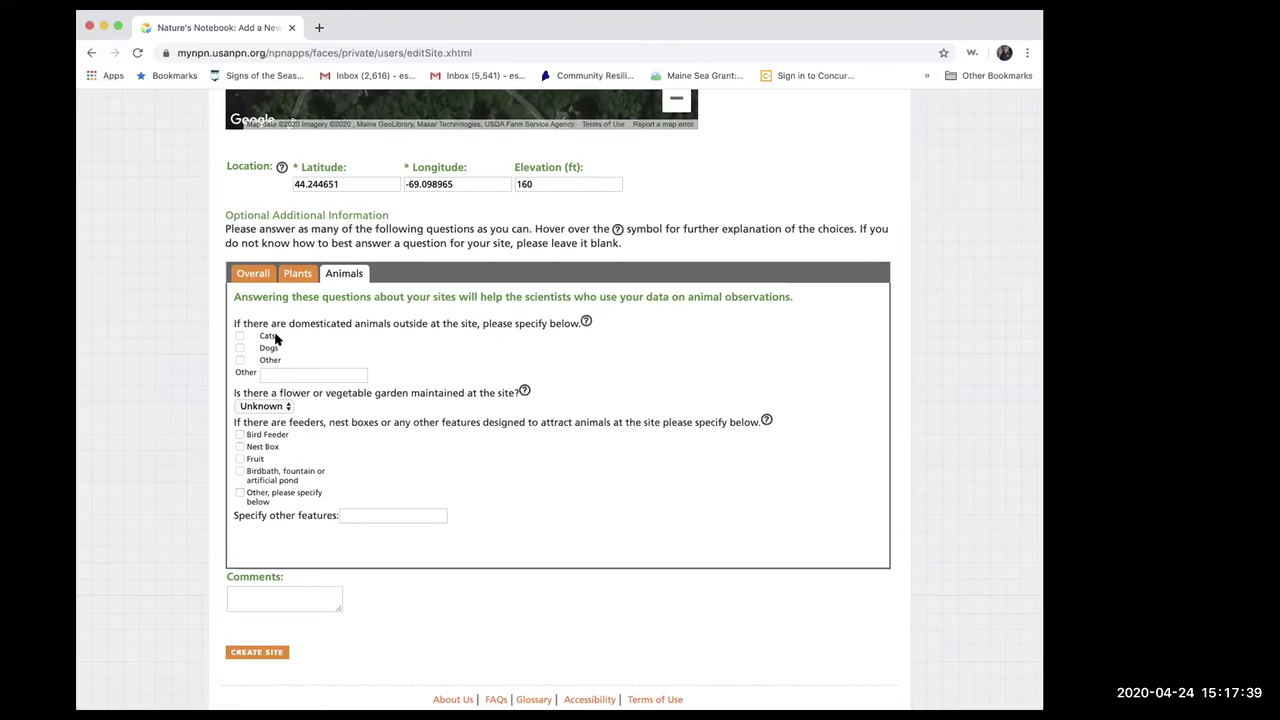
scroll(487, 482, down, 2)
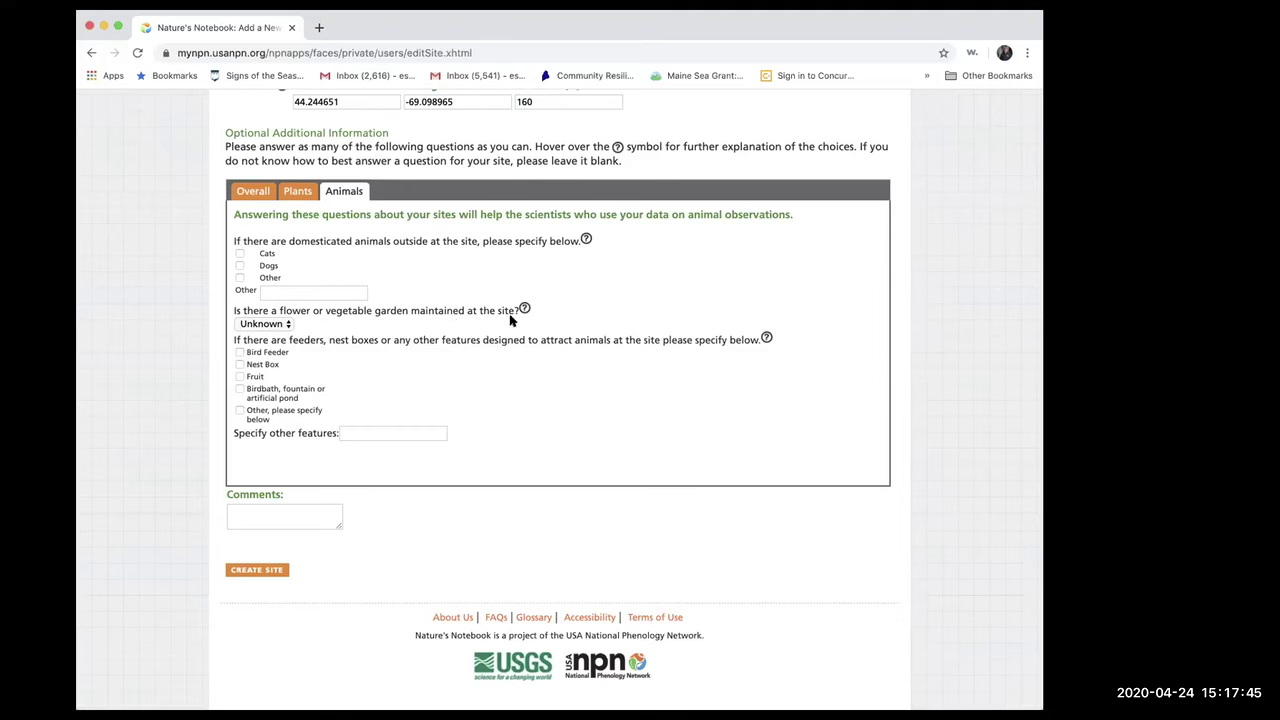
click(286, 325)
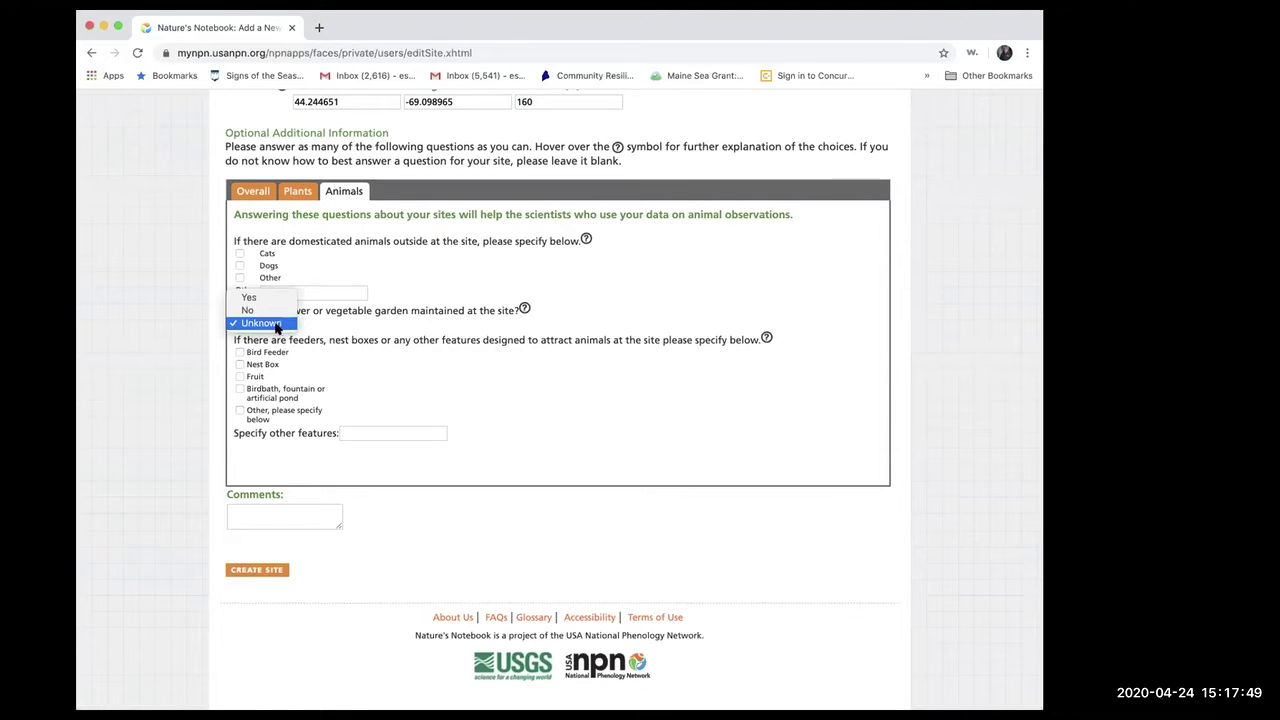
click(249, 313)
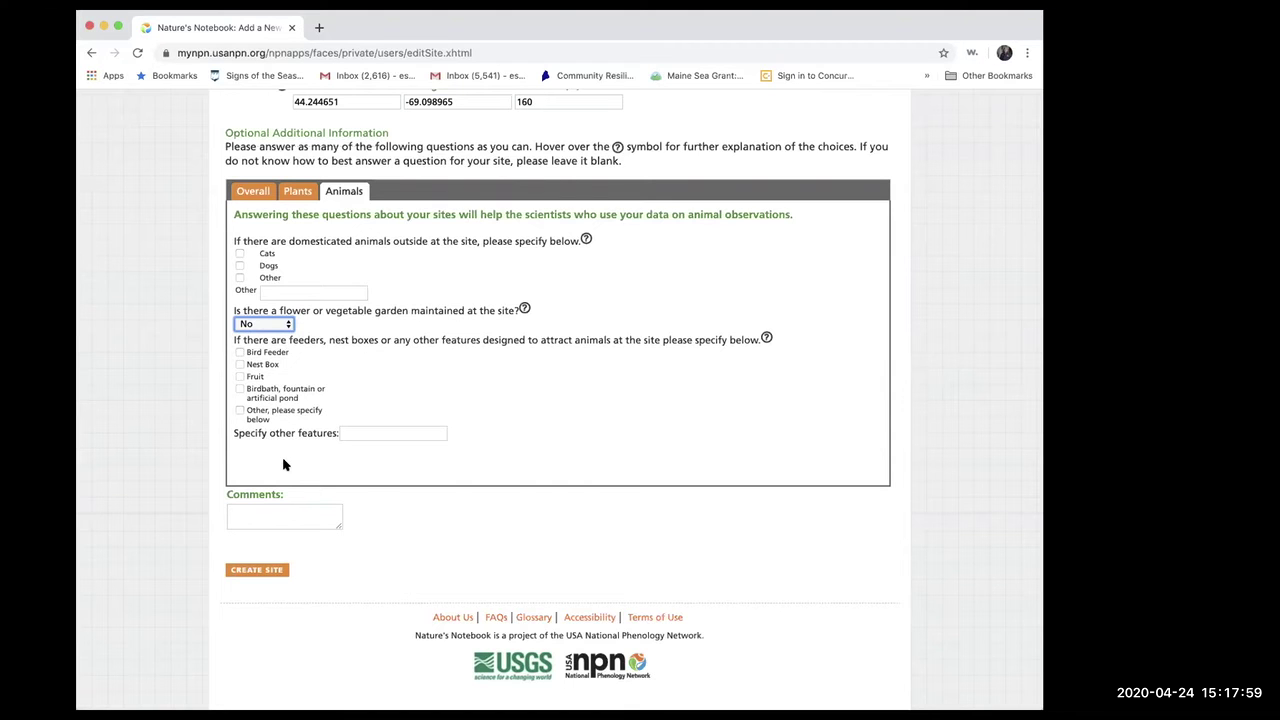
click(245, 518)
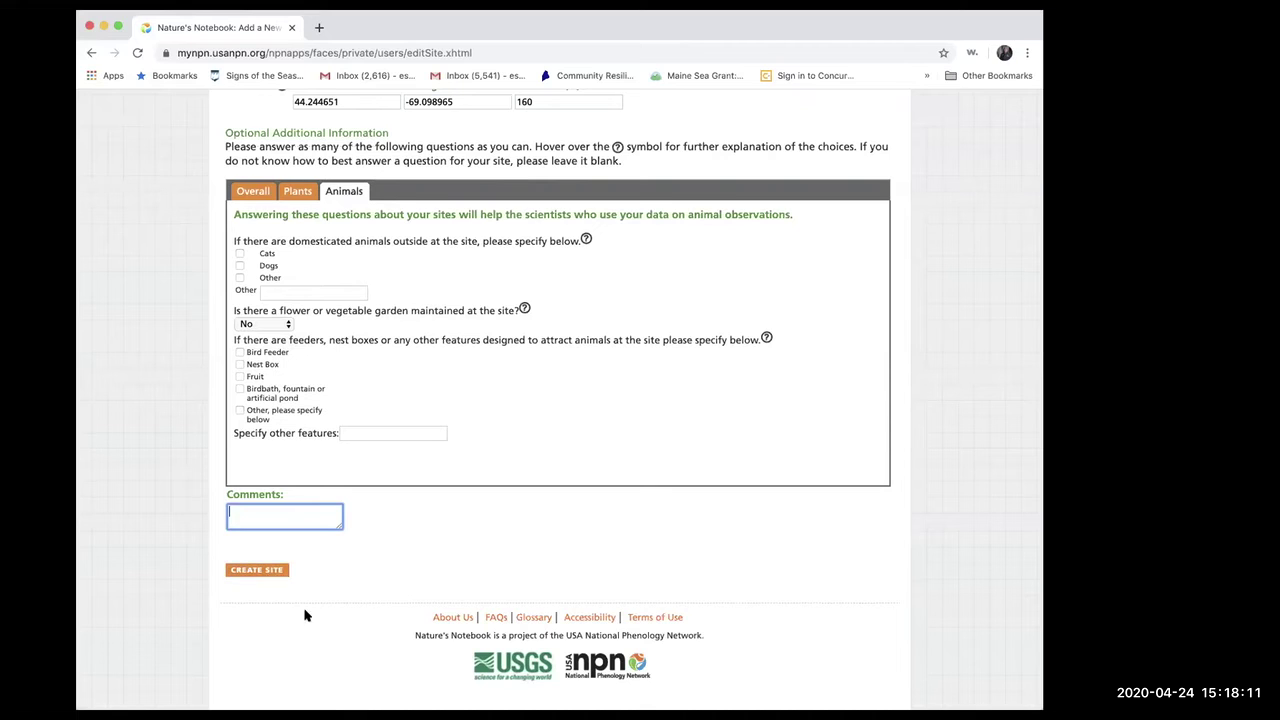
- Create the site, then advance the slideshow to the Add or Edit Plants slide
click(259, 571)
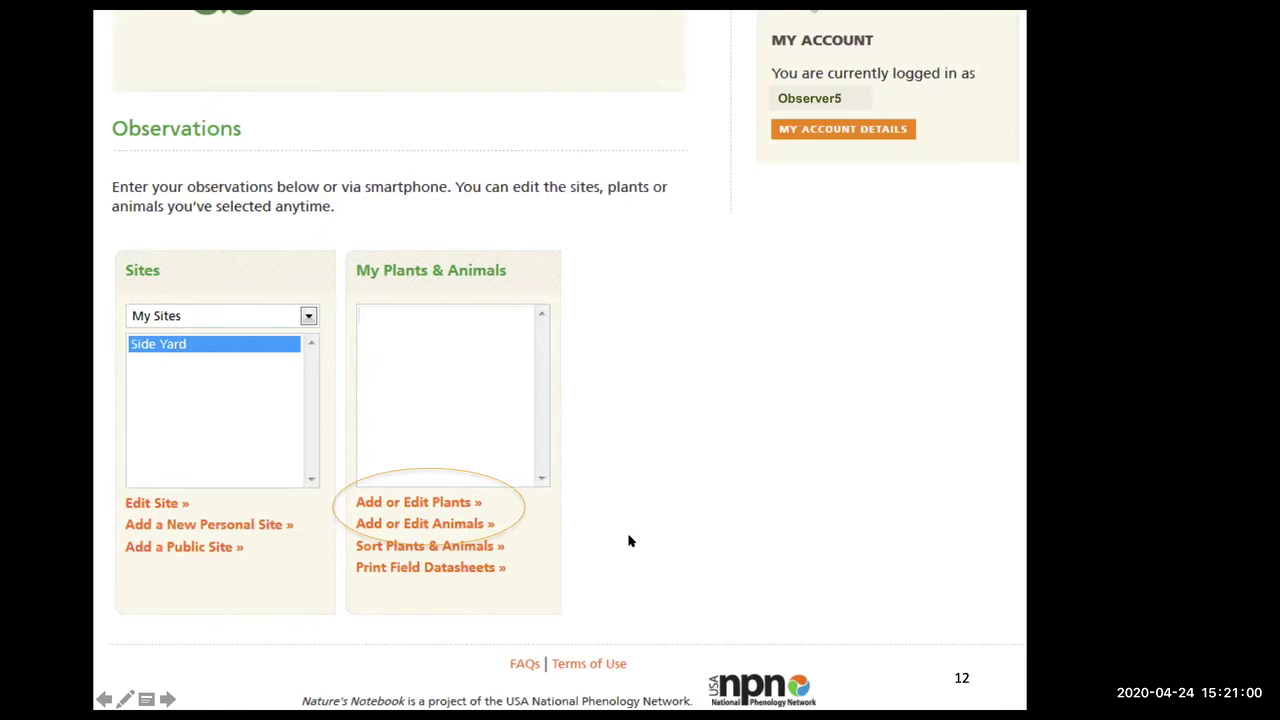
click(785, 502)
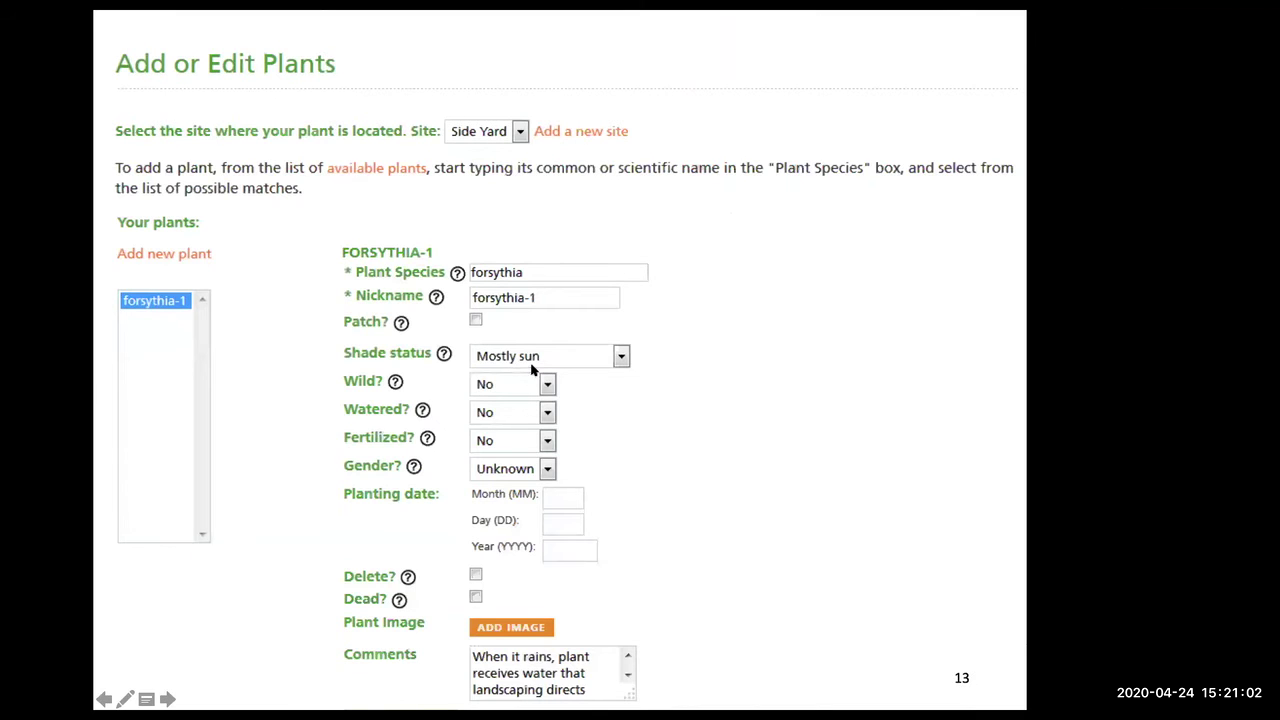